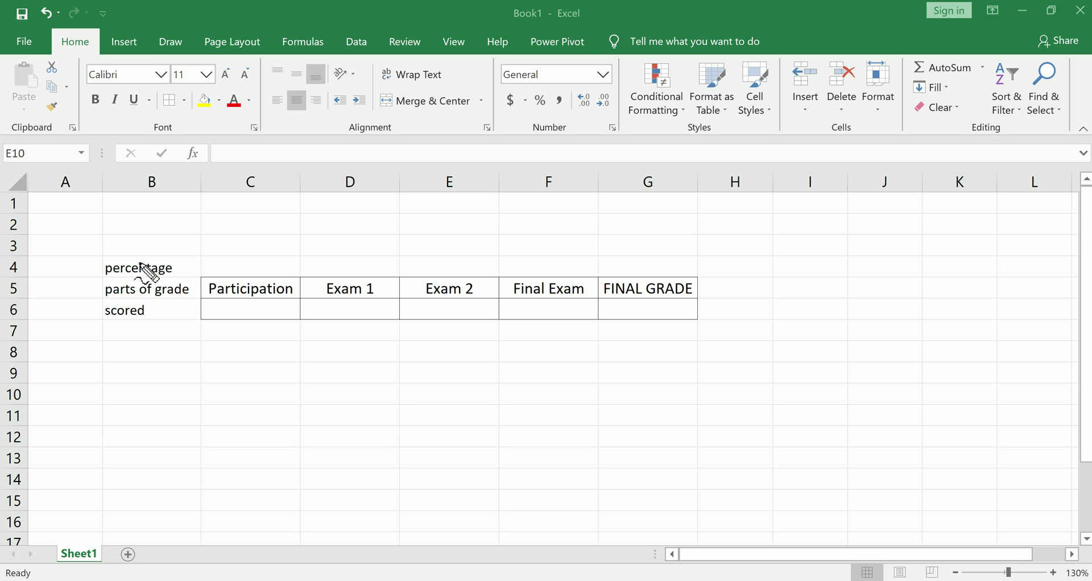
{"action": "mouse_move", "coordinate": [98, 305]}
{"action": "left_mouse_down"}
{"action": "mouse_move", "coordinate": [173, 288]}
{"action": "mouse_move", "coordinate": [176, 312]}
{"action": "mouse_move", "coordinate": [114, 299]}
{"action": "left_mouse_up"}
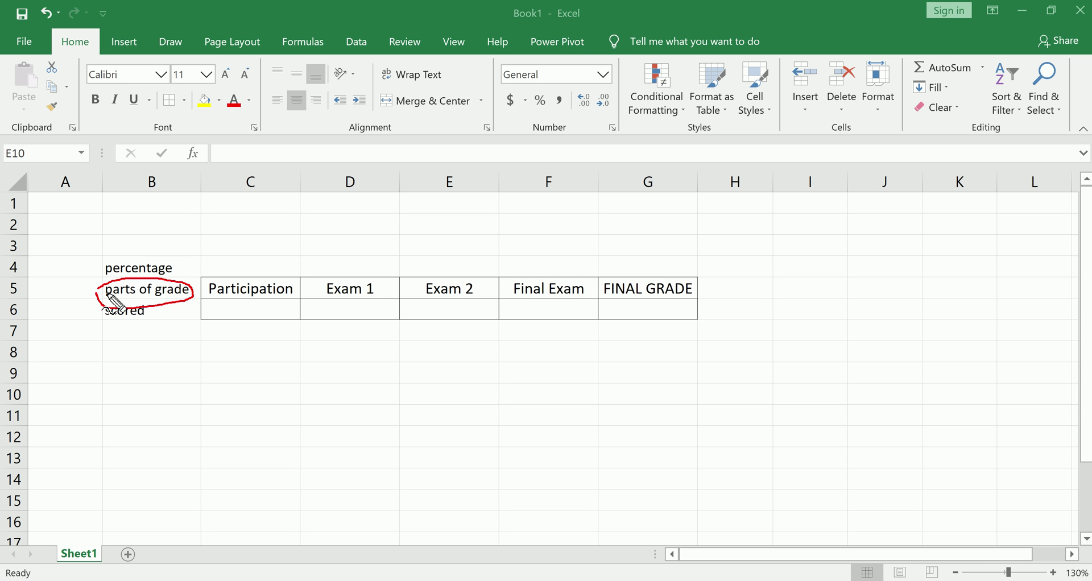
{"action": "left_click_drag", "start_coordinate": [210, 300], "coordinate": [257, 300]}
{"action": "left_click_drag", "start_coordinate": [327, 300], "coordinate": [375, 300]}
{"action": "left_click", "coordinate": [437, 299]}
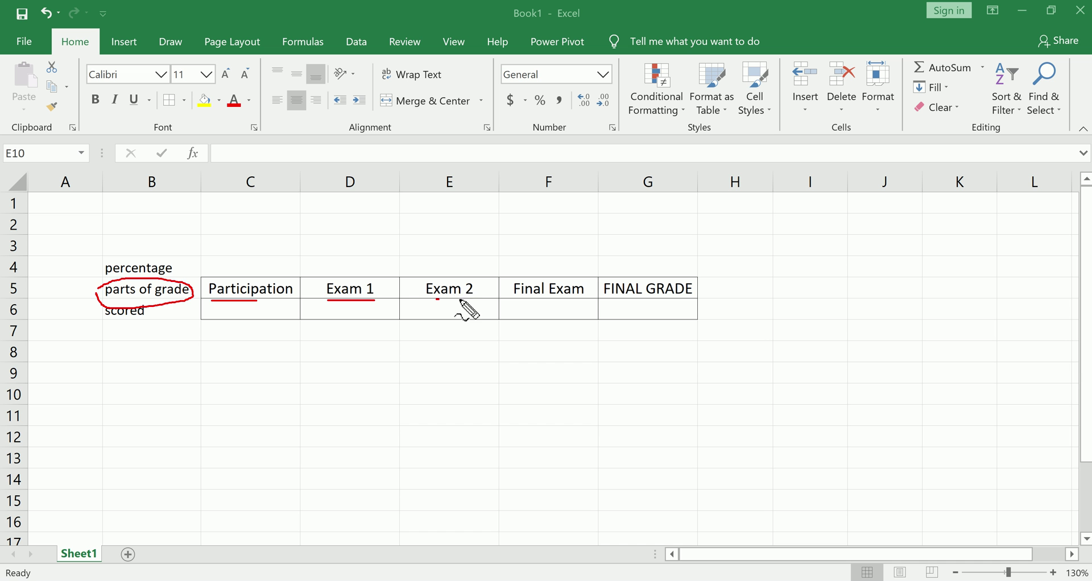
{"action": "left_click_drag", "start_coordinate": [461, 300], "coordinate": [473, 300]}
{"action": "key", "text": "Escape"}
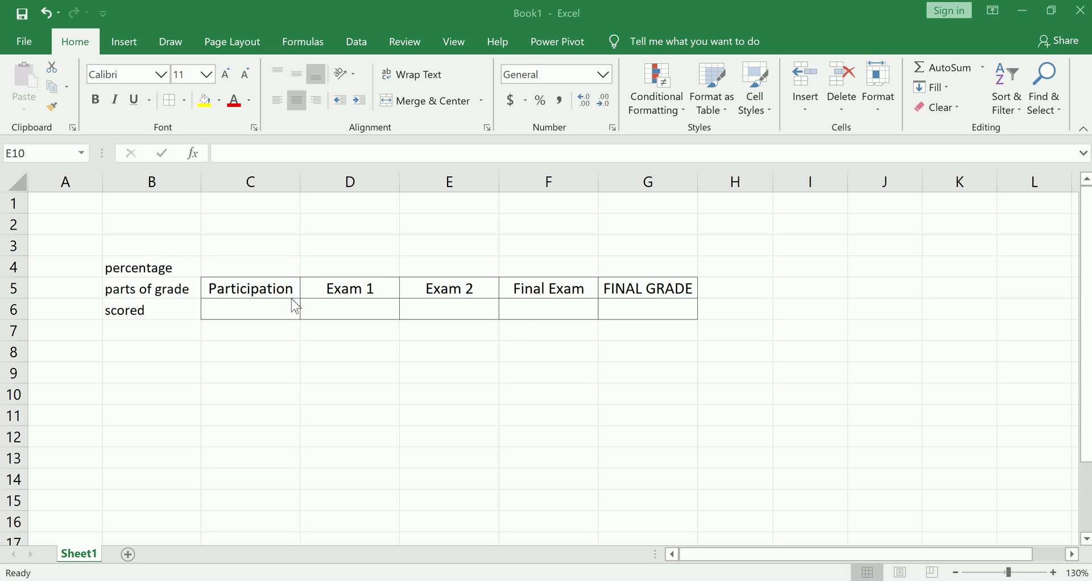
{"action": "mouse_move", "coordinate": [103, 263]}
{"action": "left_mouse_down"}
{"action": "mouse_move", "coordinate": [186, 274]}
{"action": "mouse_move", "coordinate": [99, 281]}
{"action": "left_mouse_up"}
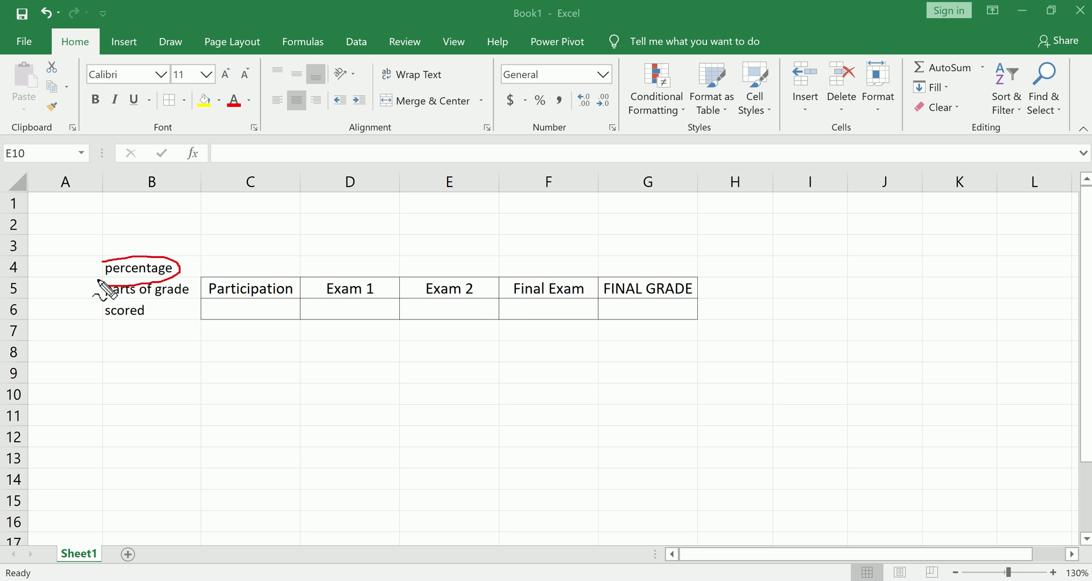
{"action": "key", "text": "Escape"}
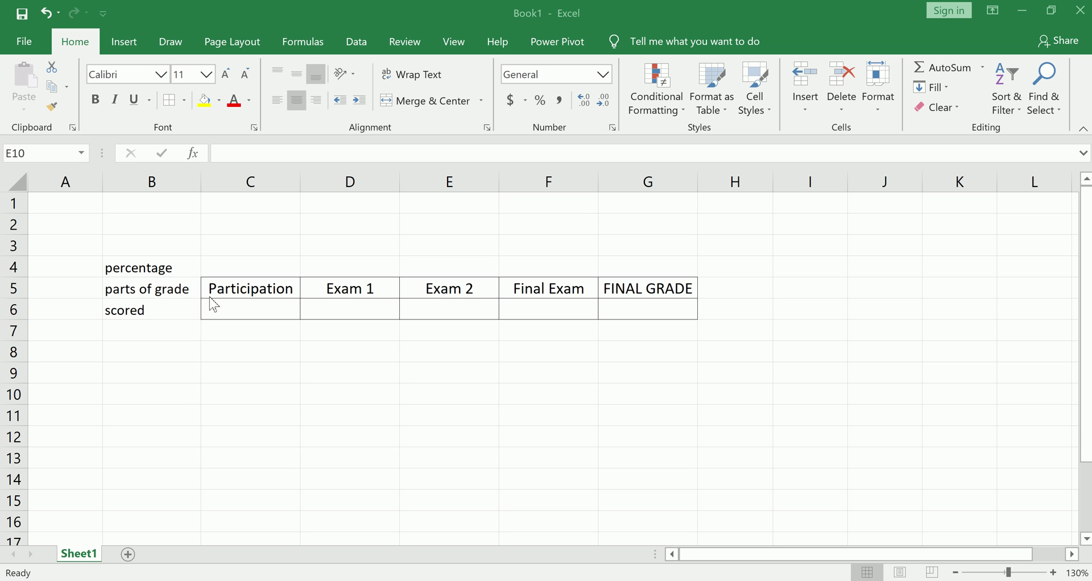
- Enter the percentage weights 0.1 for Participation, 0.25 for Exam 1, 0.25 for Exam 2 and 0.4 for Final Exam in row 4
{"action": "left_click", "coordinate": [281, 269]}
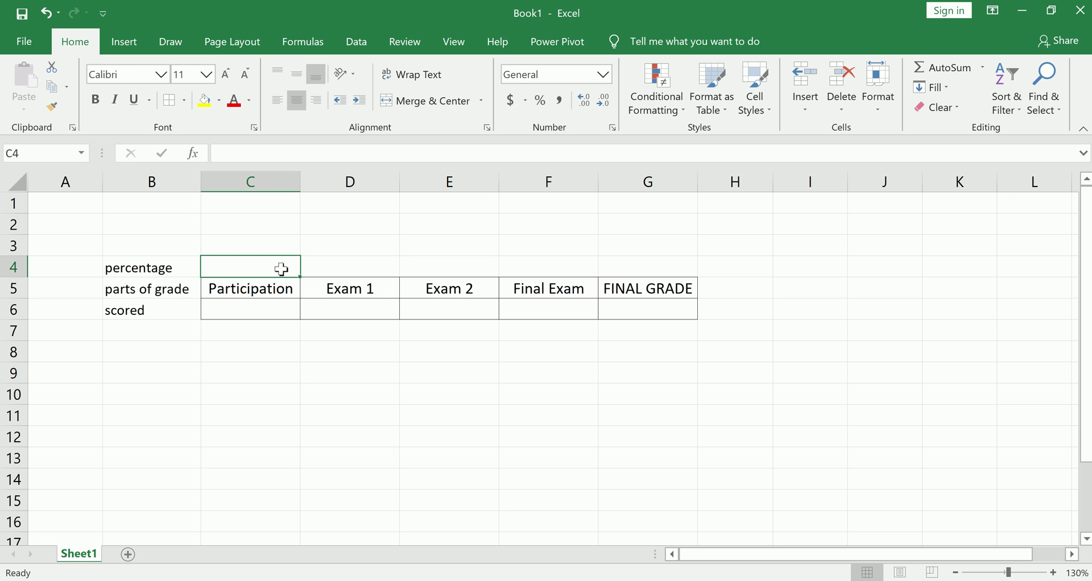
{"action": "type", "text": ".1"}
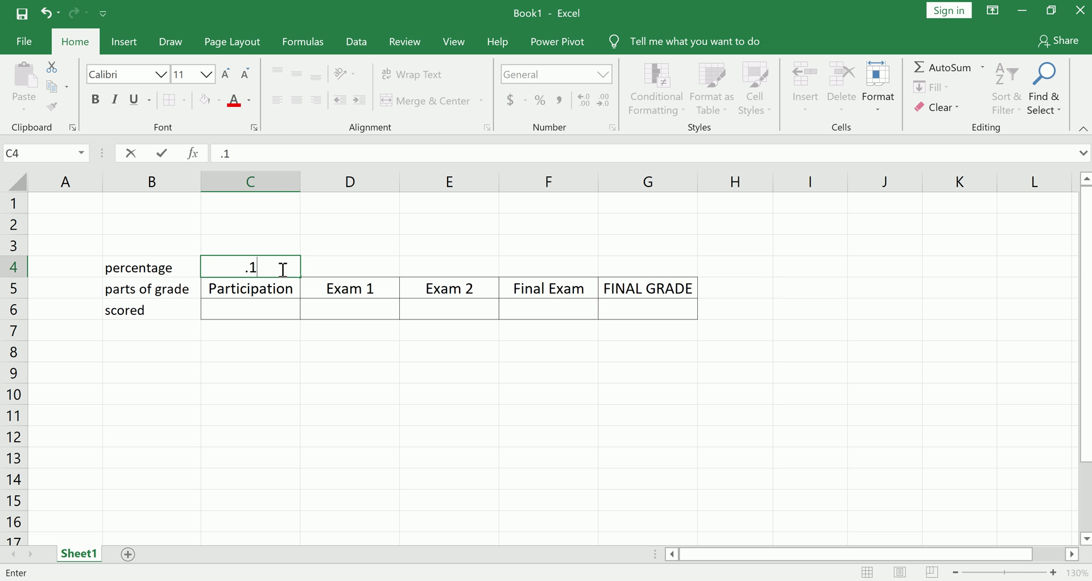
{"action": "key", "text": "Tab"}
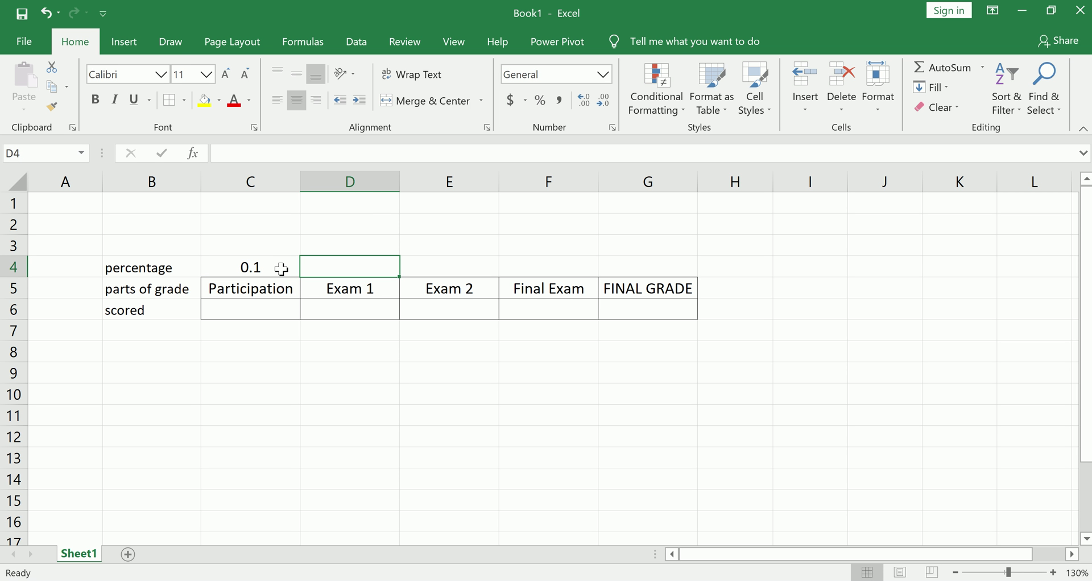
{"action": "type", "text": ".25"}
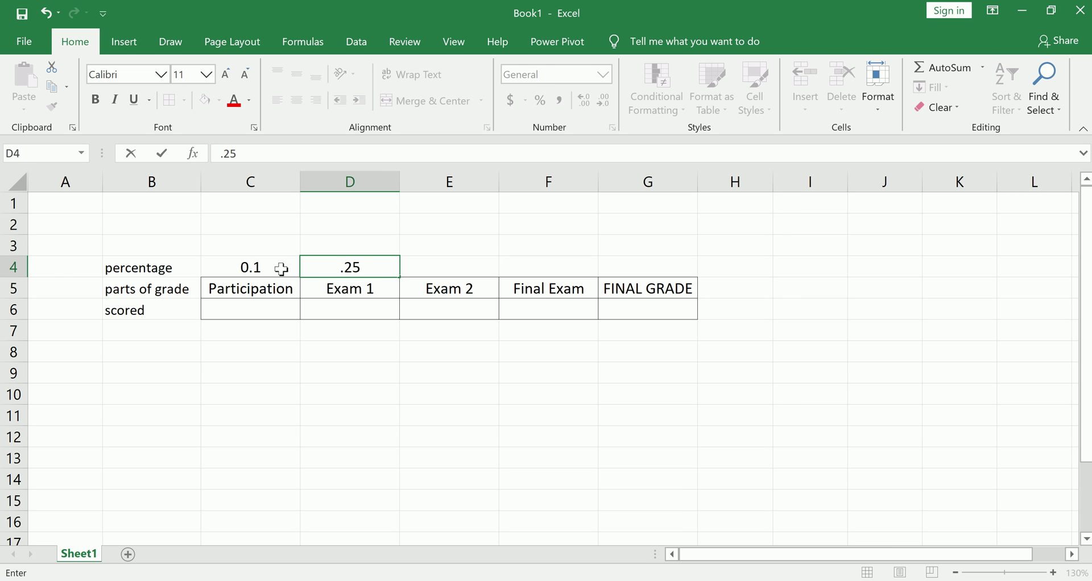
{"action": "key", "text": "Tab"}
{"action": "type", "text": ".25"}
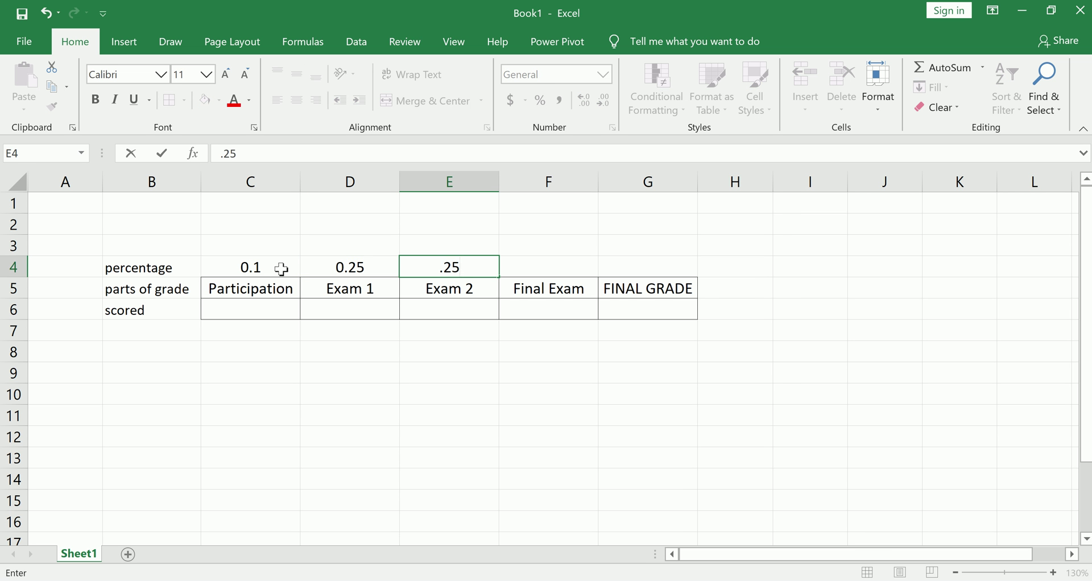
{"action": "key", "text": "Tab"}
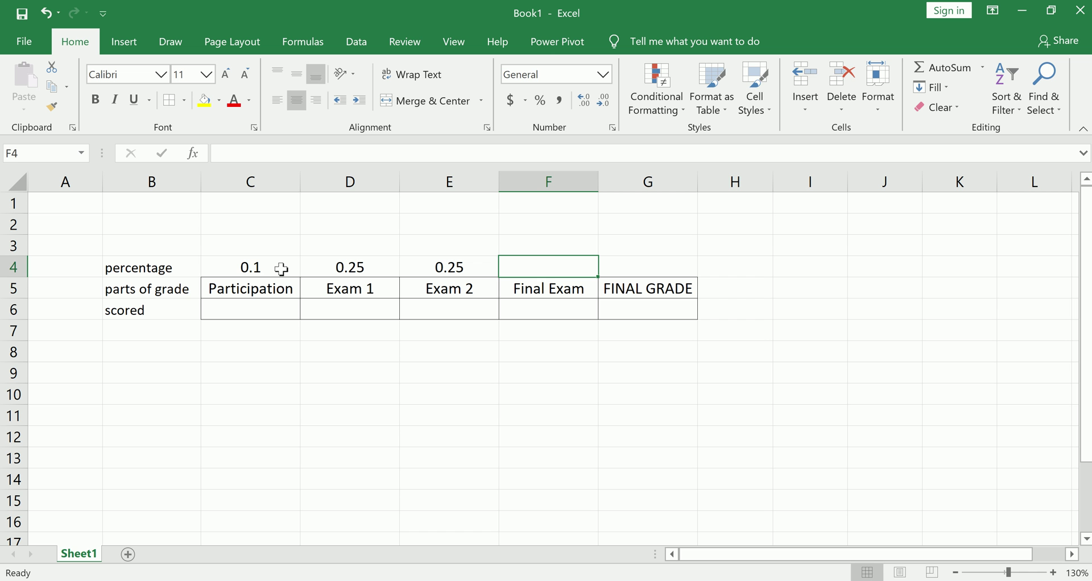
{"action": "type", "text": ".4"}
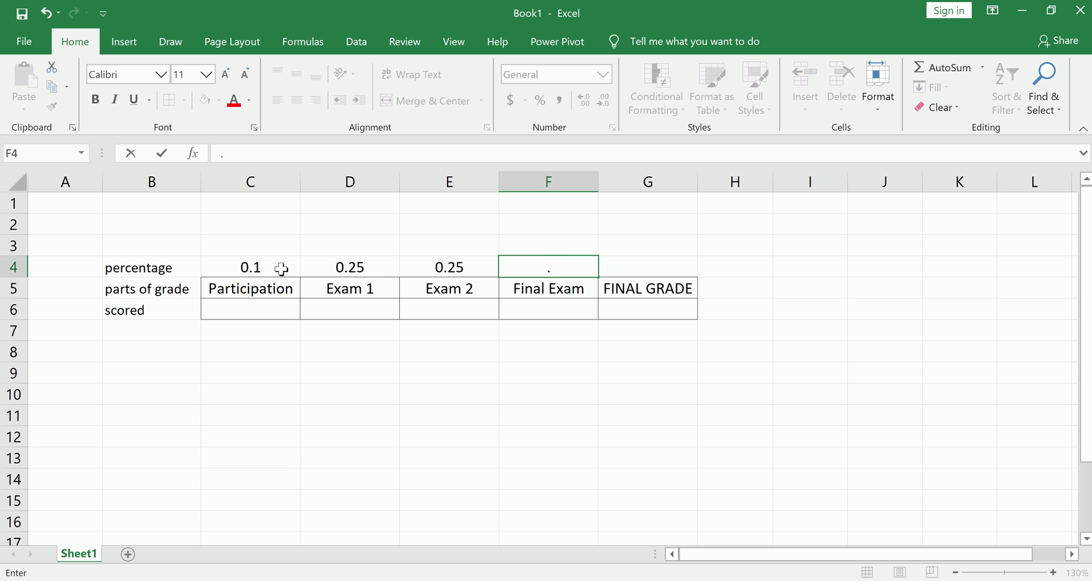
{"action": "left_click", "coordinate": [281, 268]}
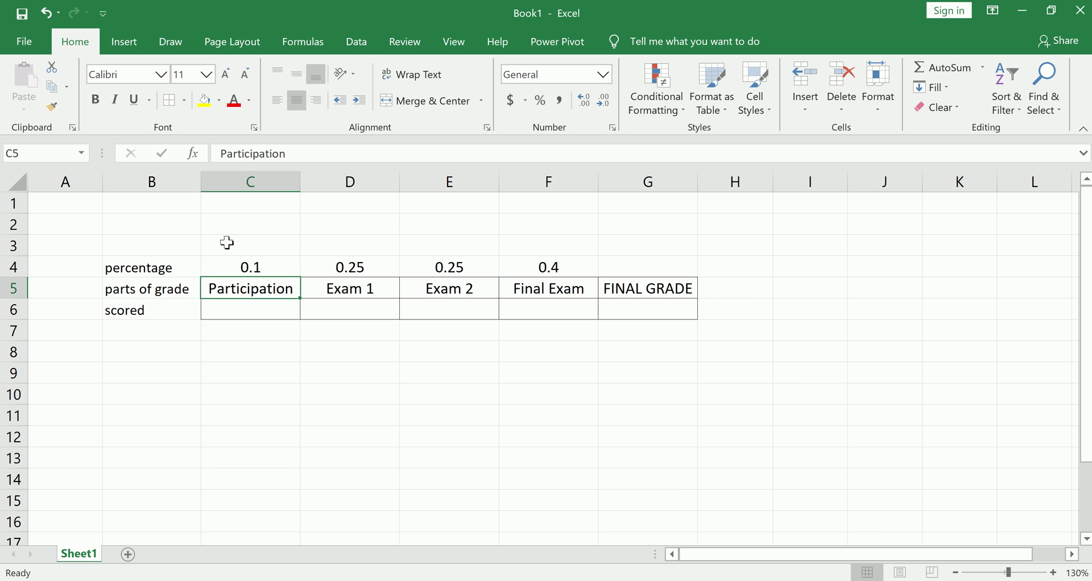
{"action": "left_click_drag", "start_coordinate": [267, 263], "coordinate": [520, 264]}
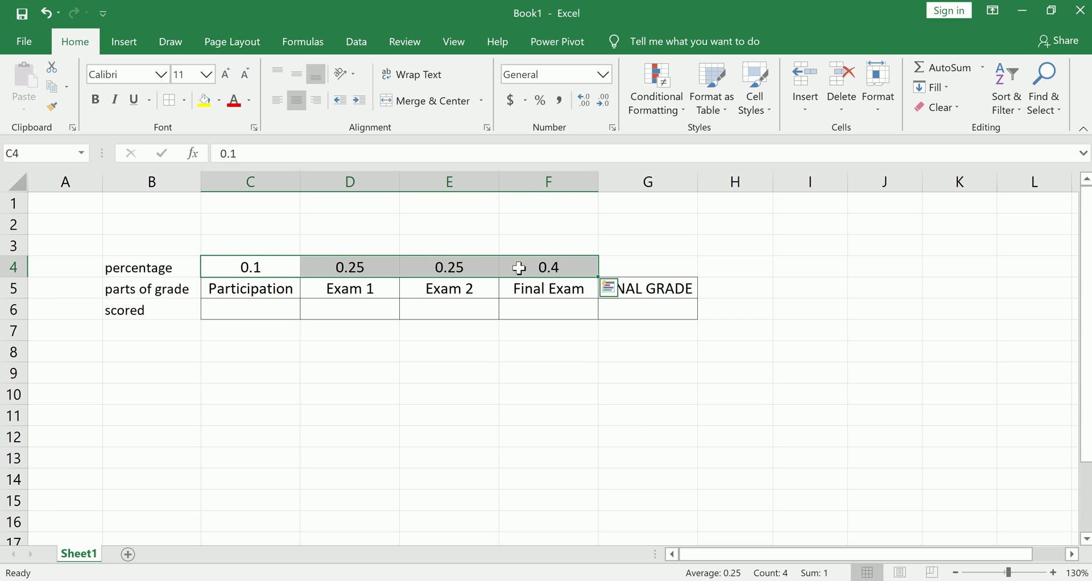
{"action": "left_click", "coordinate": [387, 316]}
{"action": "left_click_drag", "start_coordinate": [178, 269], "coordinate": [589, 314]}
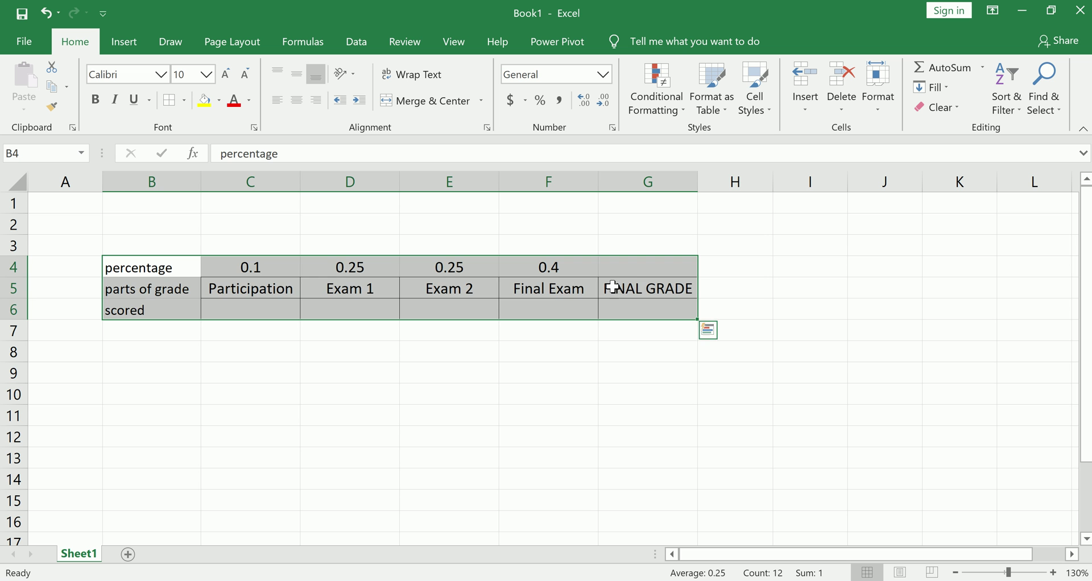
{"action": "left_click", "coordinate": [631, 288]}
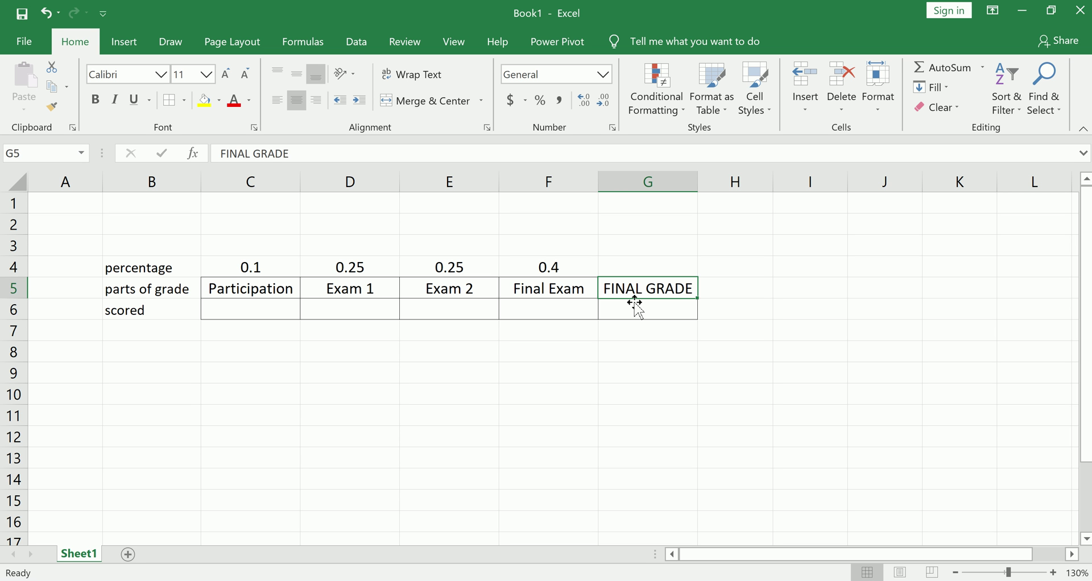
{"action": "left_click", "coordinate": [632, 310]}
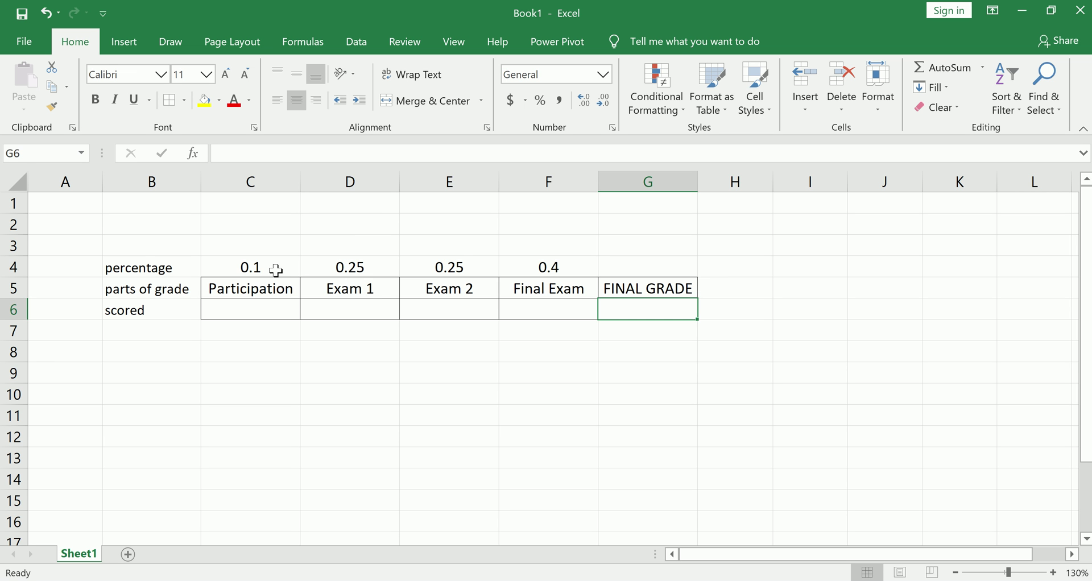
{"action": "left_click_drag", "start_coordinate": [263, 274], "coordinate": [558, 310]}
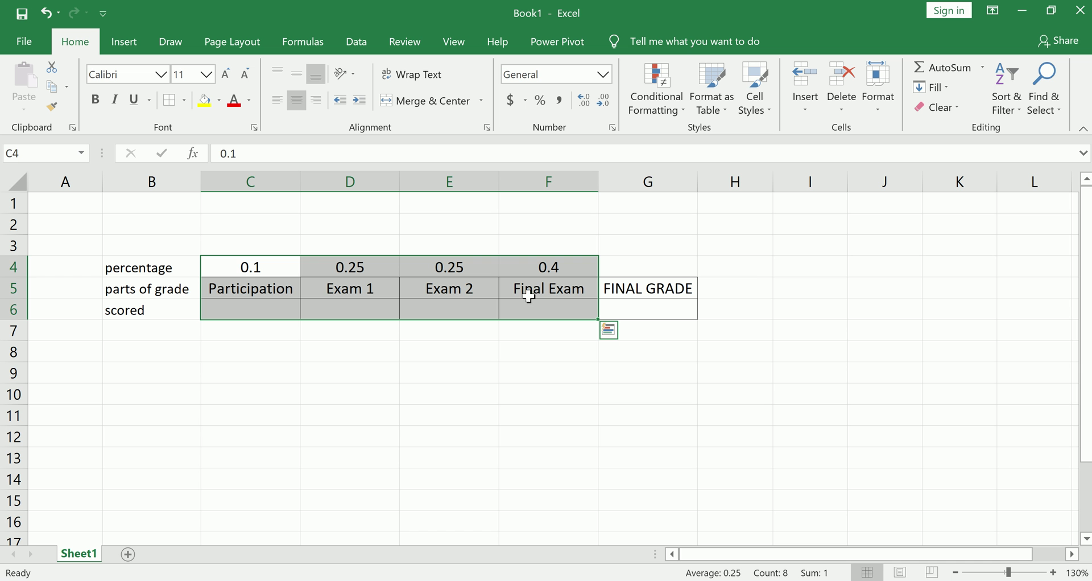
{"action": "left_click", "coordinate": [347, 334]}
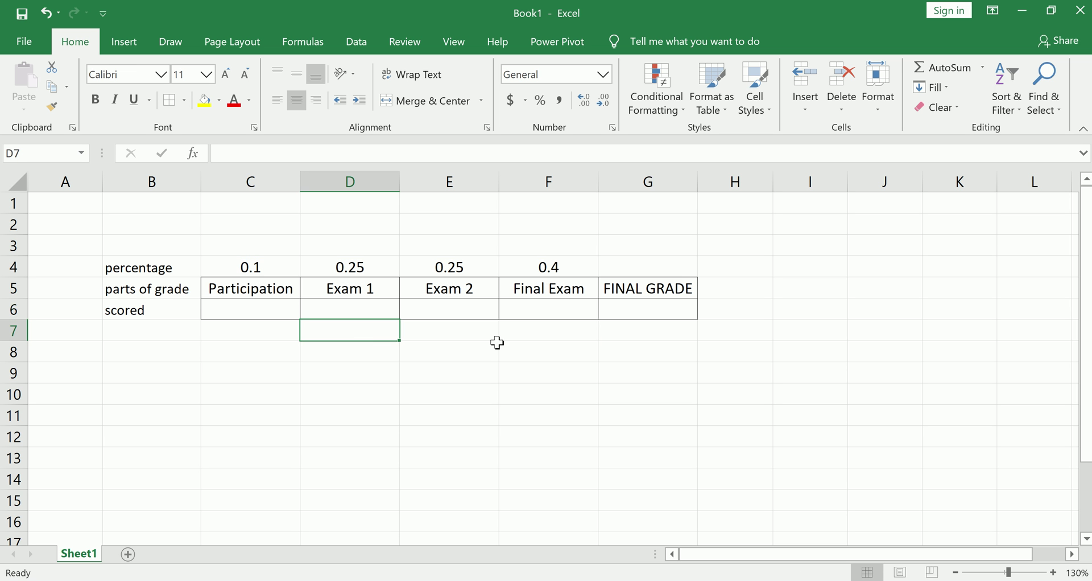
{"action": "left_click", "coordinate": [624, 313]}
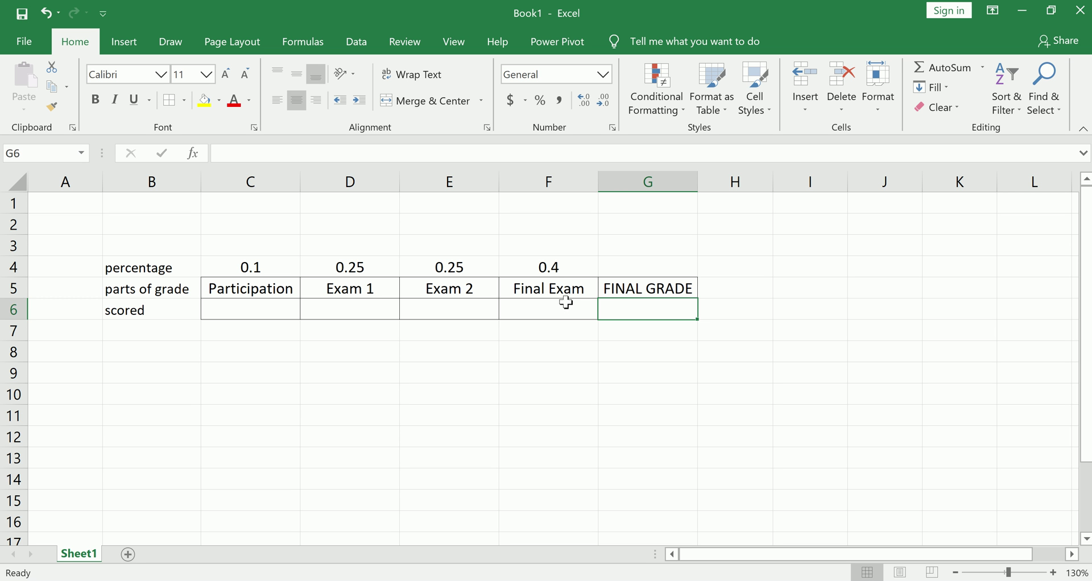
{"action": "left_click", "coordinate": [636, 347]}
{"action": "left_click", "coordinate": [645, 312]}
{"action": "left_click", "coordinate": [395, 370]}
{"action": "left_click_drag", "start_coordinate": [288, 289], "coordinate": [552, 293]}
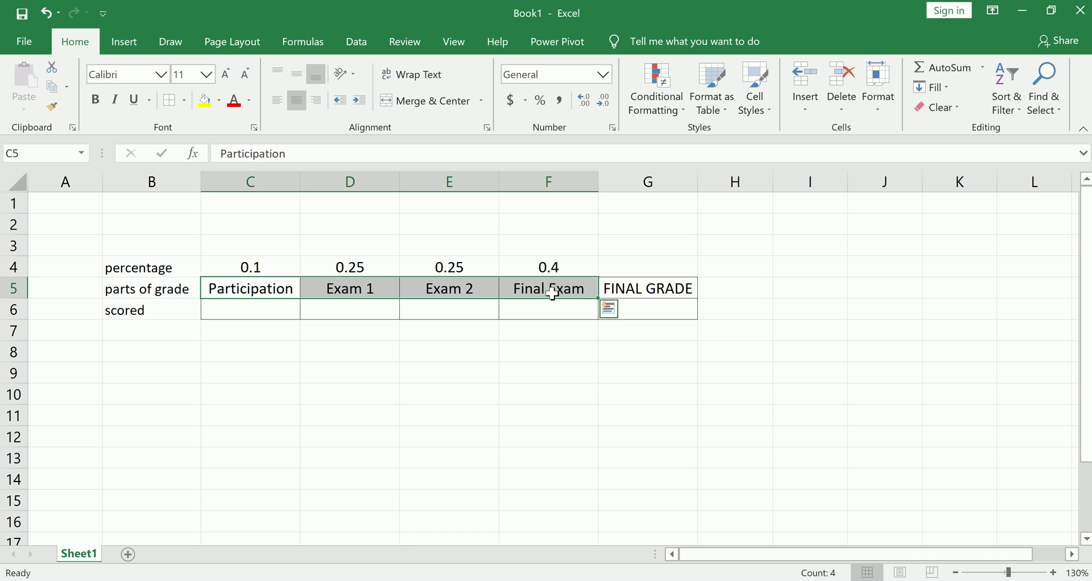
{"action": "left_click", "coordinate": [524, 350]}
{"action": "left_click", "coordinate": [293, 267]}
{"action": "left_click_drag", "start_coordinate": [358, 266], "coordinate": [520, 270]}
{"action": "left_click_drag", "start_coordinate": [282, 285], "coordinate": [527, 278]}
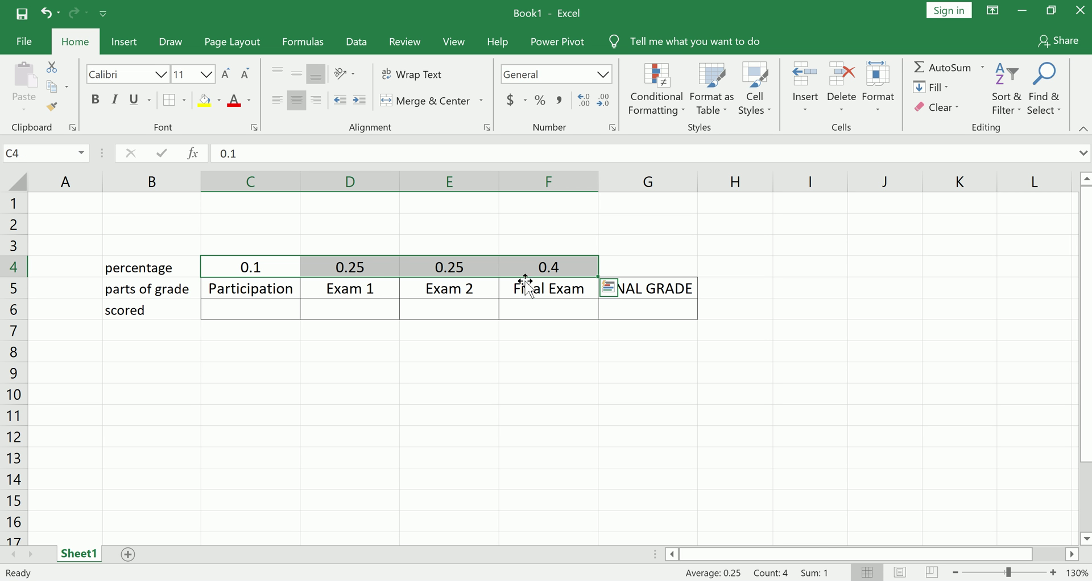
{"action": "mouse_move", "coordinate": [790, 556]}
{"action": "left_mouse_down"}
{"action": "mouse_move", "coordinate": [843, 579]}
{"action": "mouse_move", "coordinate": [811, 555]}
{"action": "left_mouse_up"}
{"action": "left_click_drag", "start_coordinate": [791, 469], "coordinate": [803, 538]}
{"action": "key", "text": "Escape"}
- Enter the scored values 100 for Participation, 80 for Exam 1 and 73 for Exam 2 in row 6
{"action": "left_click", "coordinate": [281, 328]}
{"action": "left_click", "coordinate": [280, 314]}
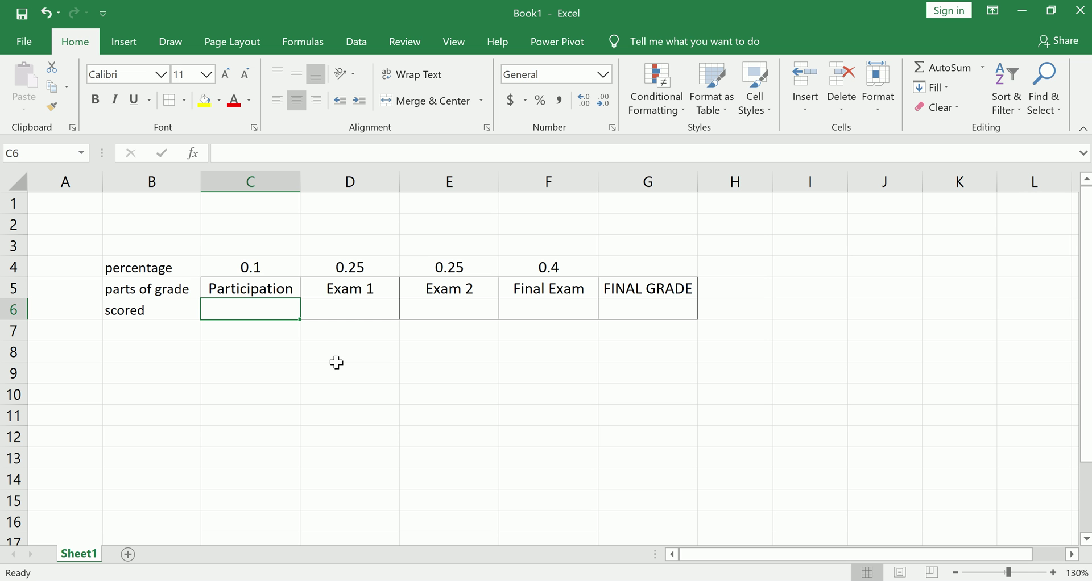
{"action": "type", "text": "100"}
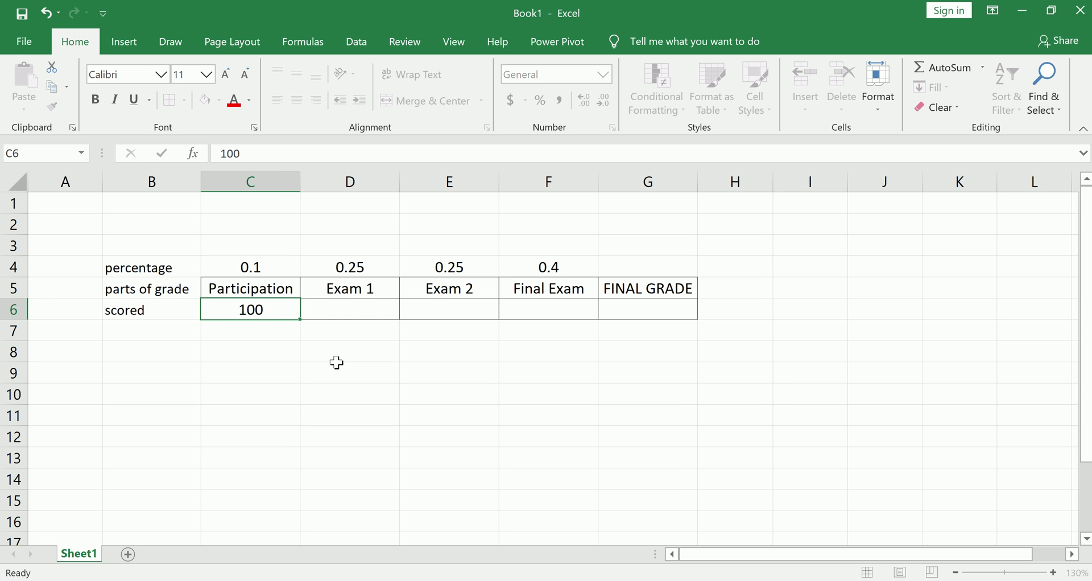
{"action": "key", "text": "Tab"}
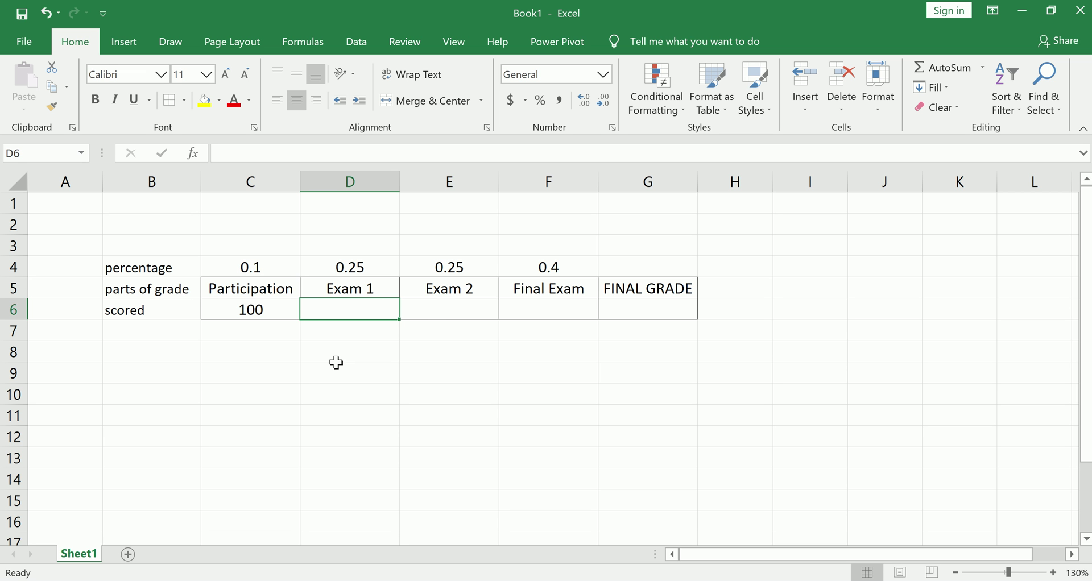
{"action": "mouse_move", "coordinate": [205, 290]}
{"action": "left_mouse_down"}
{"action": "mouse_move", "coordinate": [415, 299]}
{"action": "mouse_move", "coordinate": [579, 289]}
{"action": "mouse_move", "coordinate": [607, 321]}
{"action": "mouse_move", "coordinate": [312, 353]}
{"action": "mouse_move", "coordinate": [213, 334]}
{"action": "mouse_move", "coordinate": [219, 294]}
{"action": "left_mouse_up"}
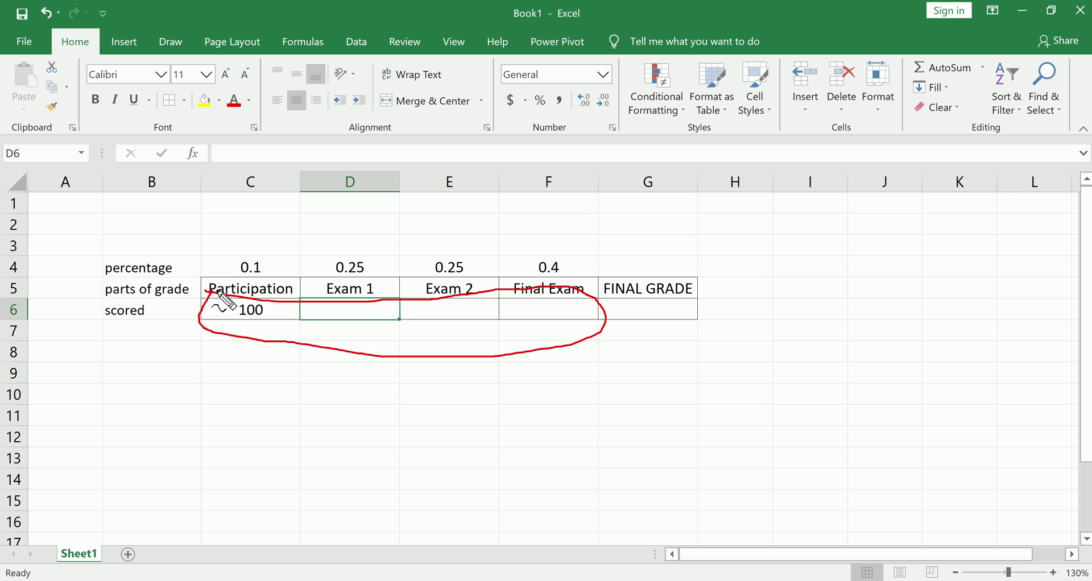
{"action": "key", "text": "Escape"}
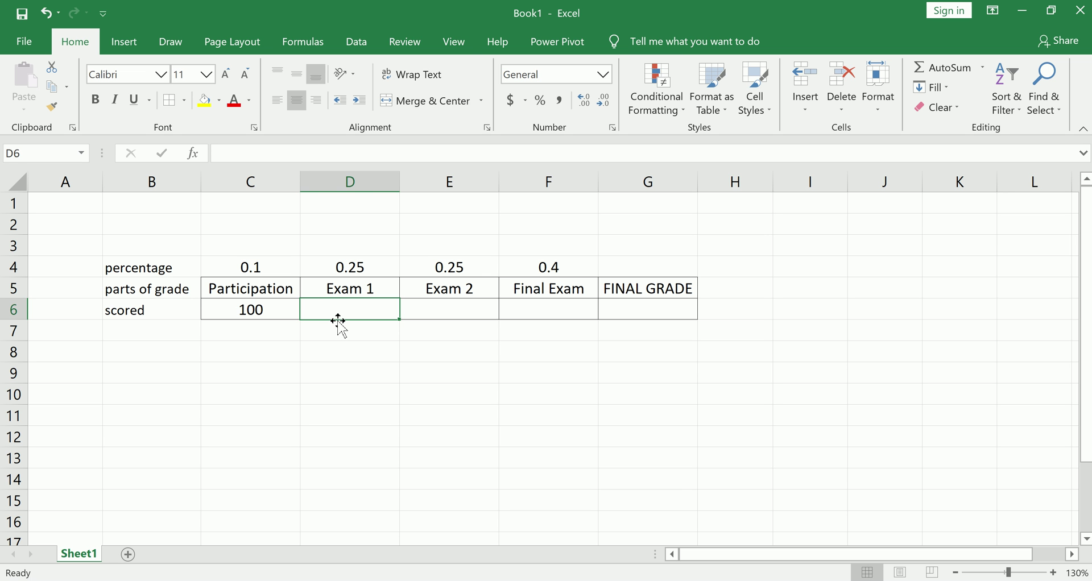
{"action": "type", "text": "80"}
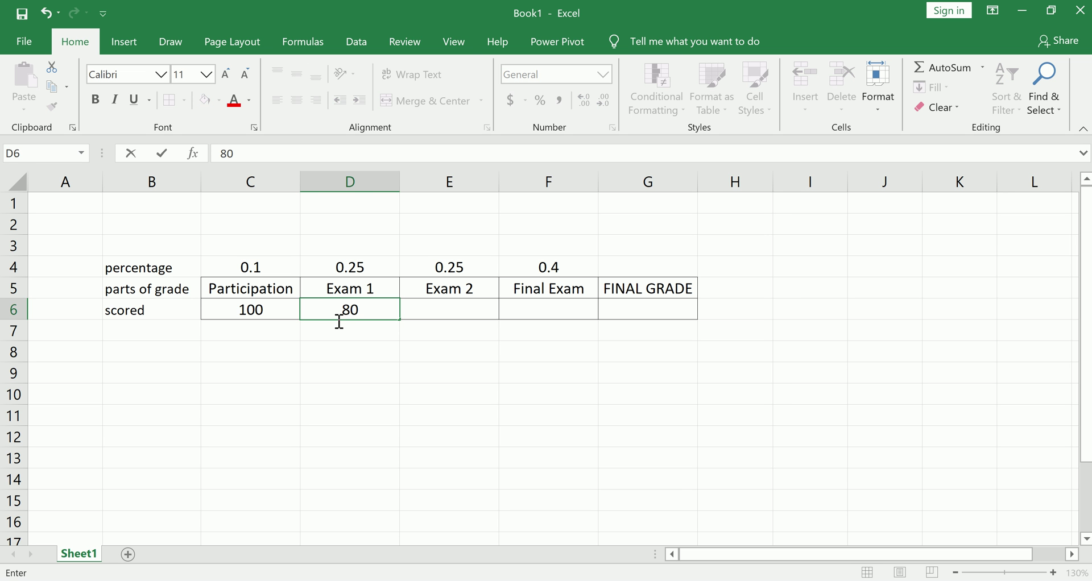
{"action": "key", "text": "Tab"}
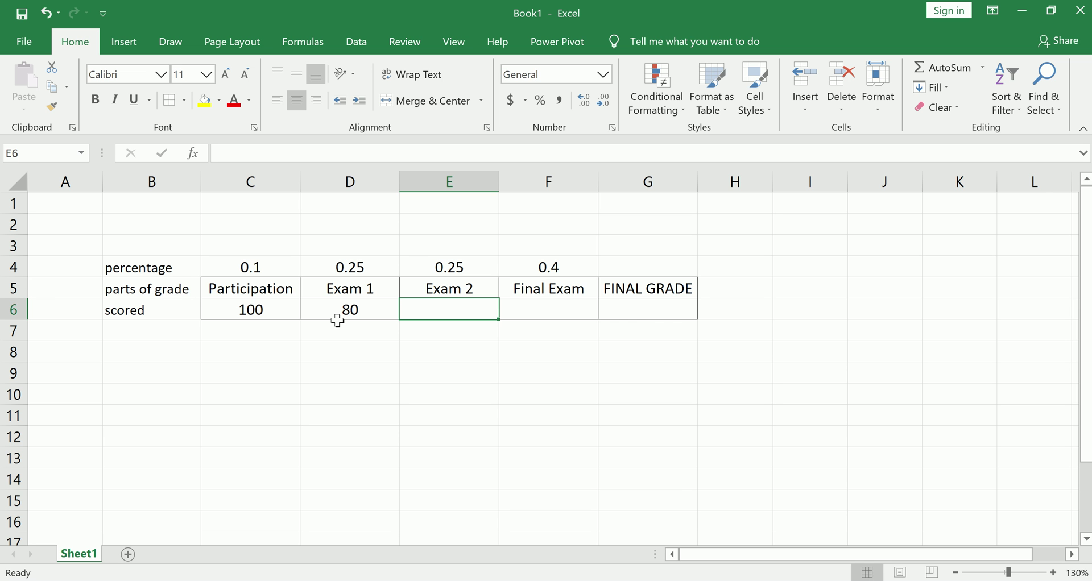
{"action": "type", "text": "73"}
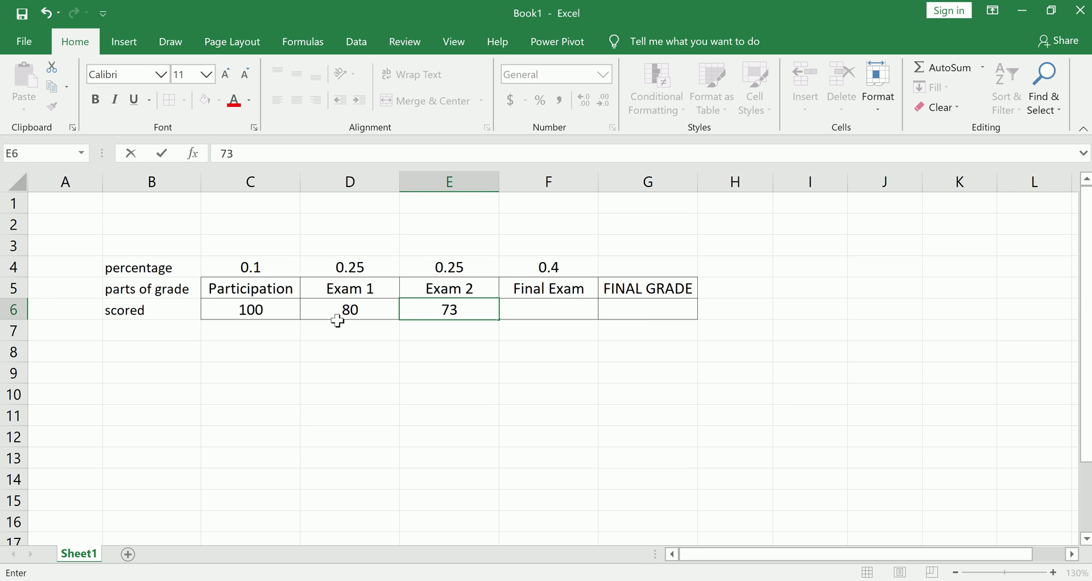
{"action": "key", "text": "Tab"}
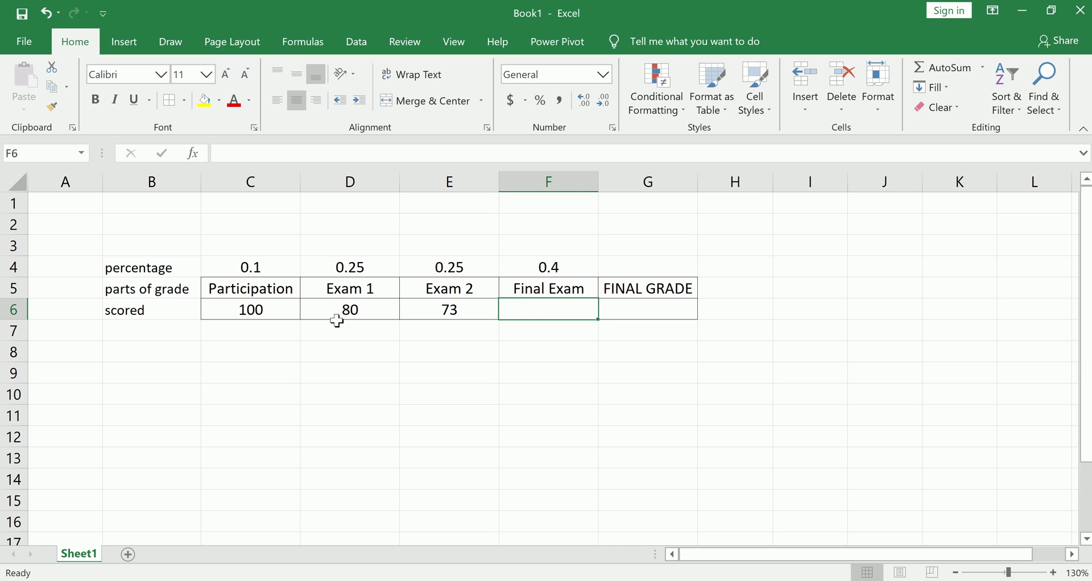
- Fill the empty cell G6 below FINAL GRADE with yellow
{"action": "key", "text": "Tab"}
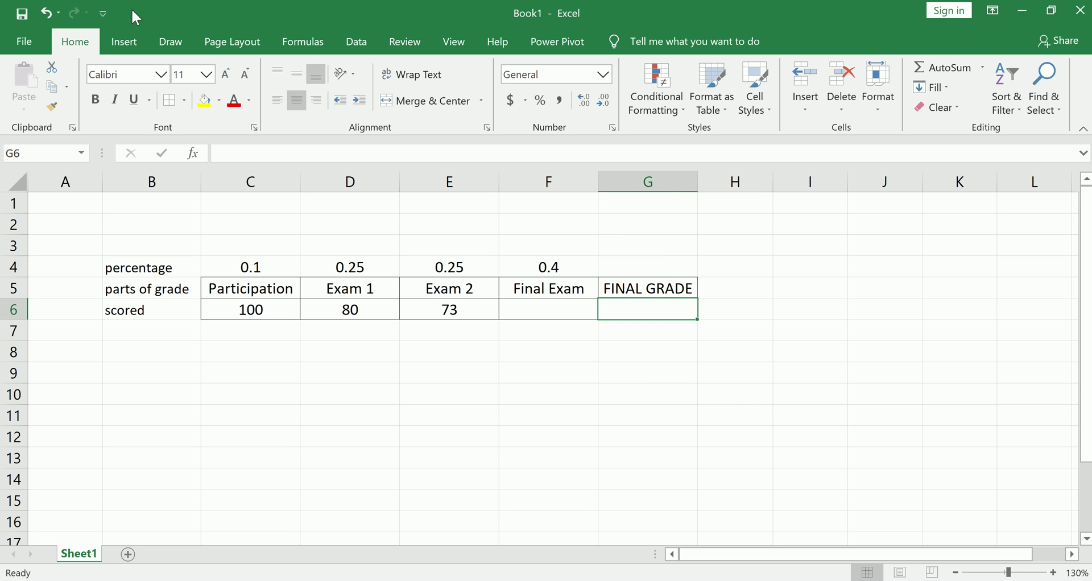
{"action": "left_click", "coordinate": [204, 101]}
{"action": "left_click", "coordinate": [584, 403]}
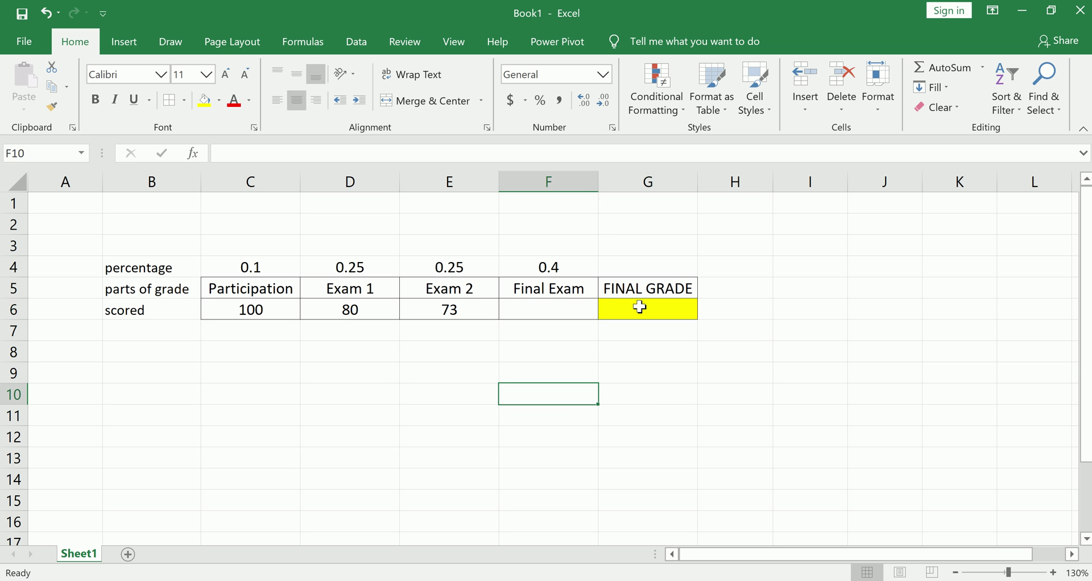
{"action": "left_click", "coordinate": [639, 307]}
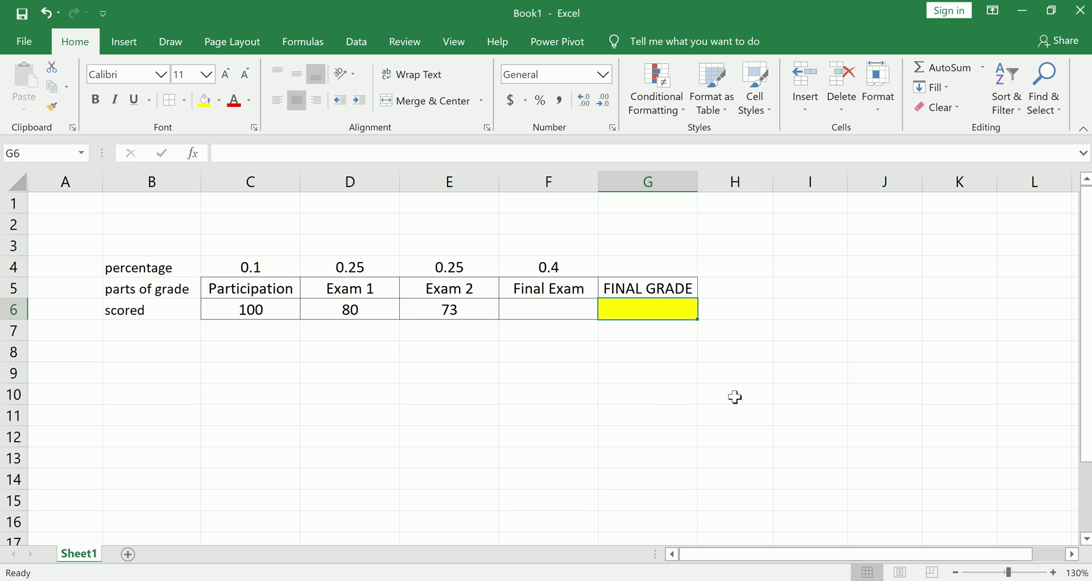
{"action": "left_click", "coordinate": [626, 348]}
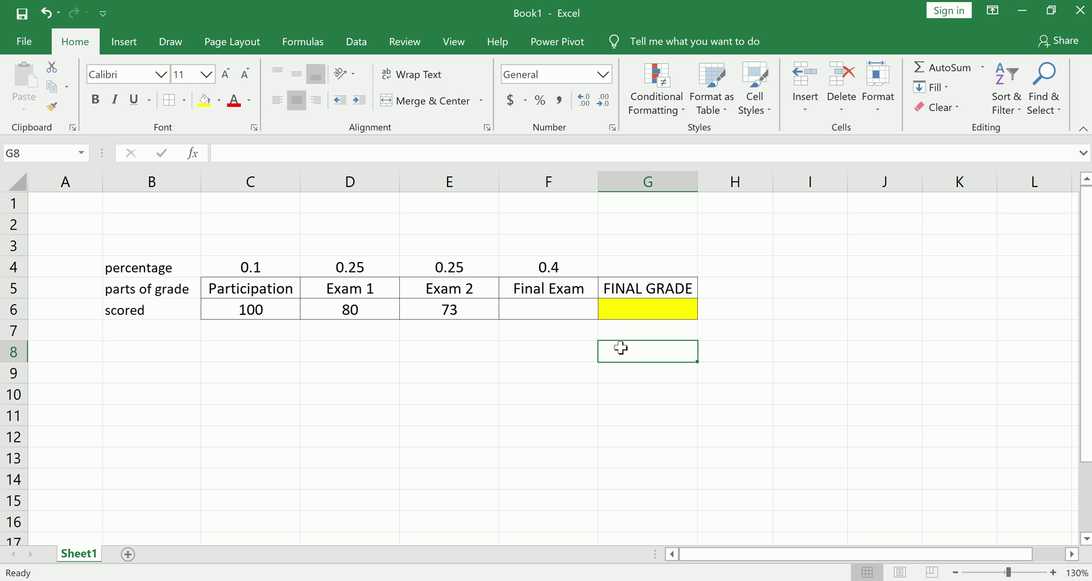
- Enter 87 as the desired value in cell G6 below FINAL GRADE
{"action": "left_click", "coordinate": [649, 313]}
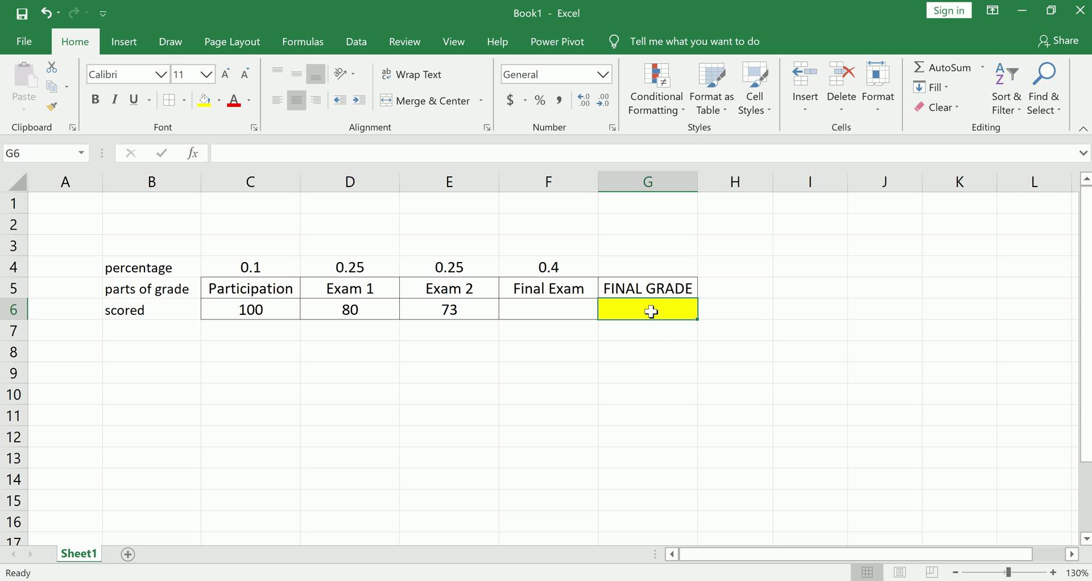
{"action": "left_click", "coordinate": [641, 356]}
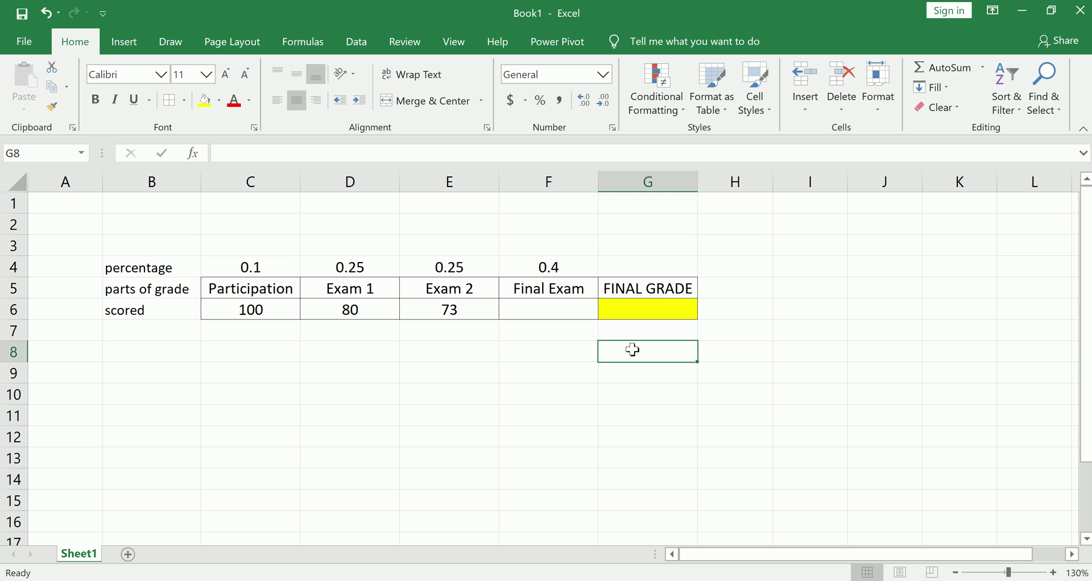
{"action": "left_click", "coordinate": [632, 308]}
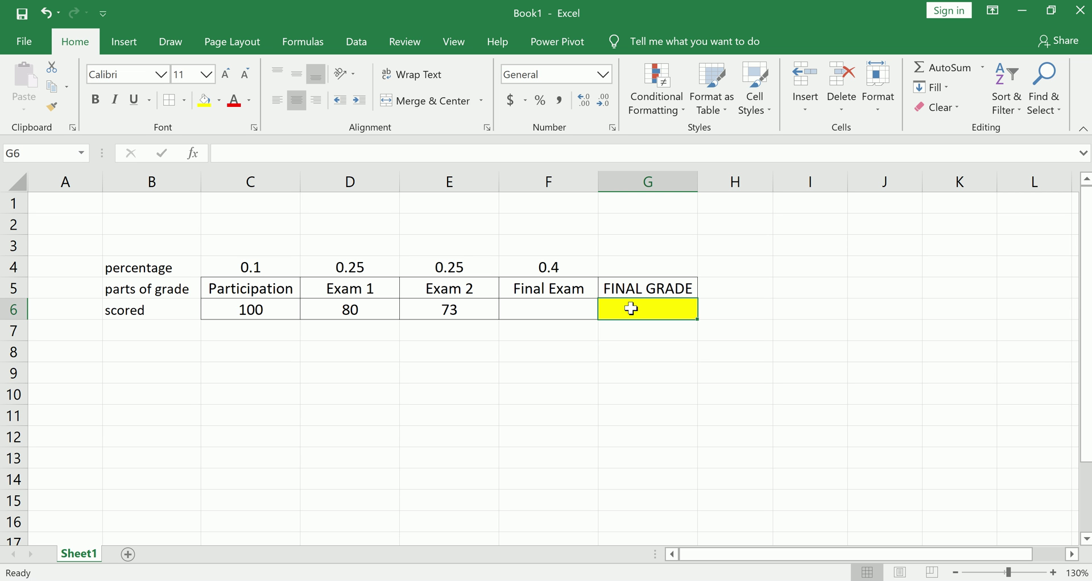
{"action": "type", "text": "87"}
{"action": "key", "text": "Return"}
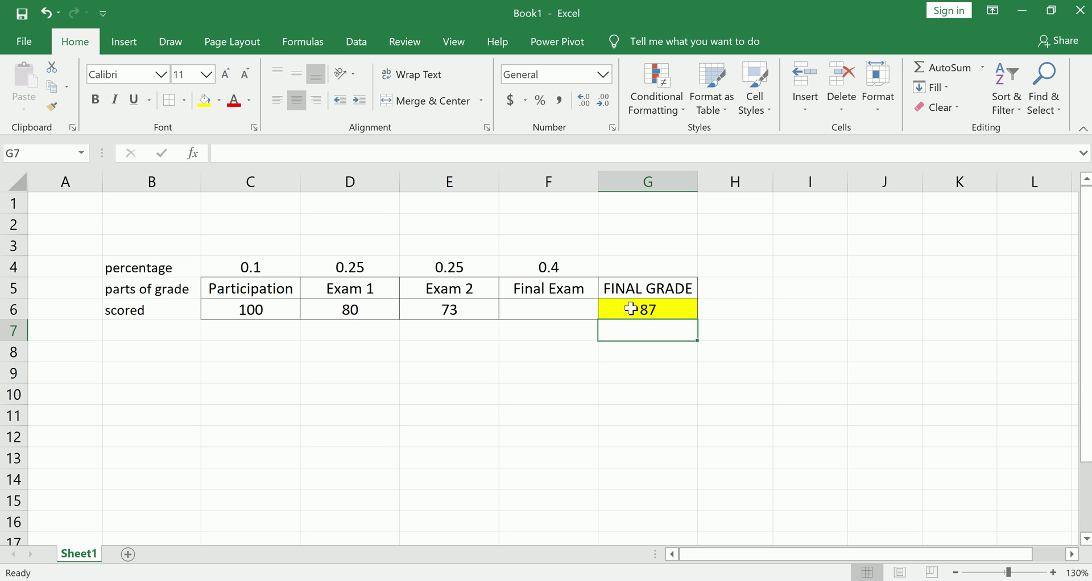
{"action": "left_click", "coordinate": [551, 310]}
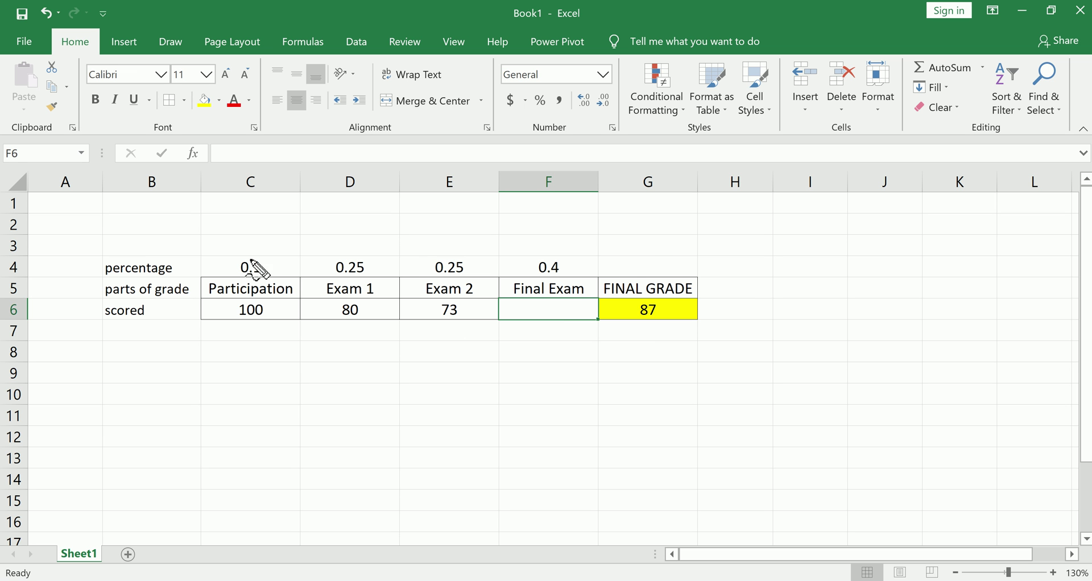
{"action": "mouse_move", "coordinate": [213, 250]}
{"action": "left_mouse_down"}
{"action": "mouse_move", "coordinate": [370, 244]}
{"action": "mouse_move", "coordinate": [691, 312]}
{"action": "mouse_move", "coordinate": [268, 381]}
{"action": "mouse_move", "coordinate": [212, 257]}
{"action": "left_mouse_up"}
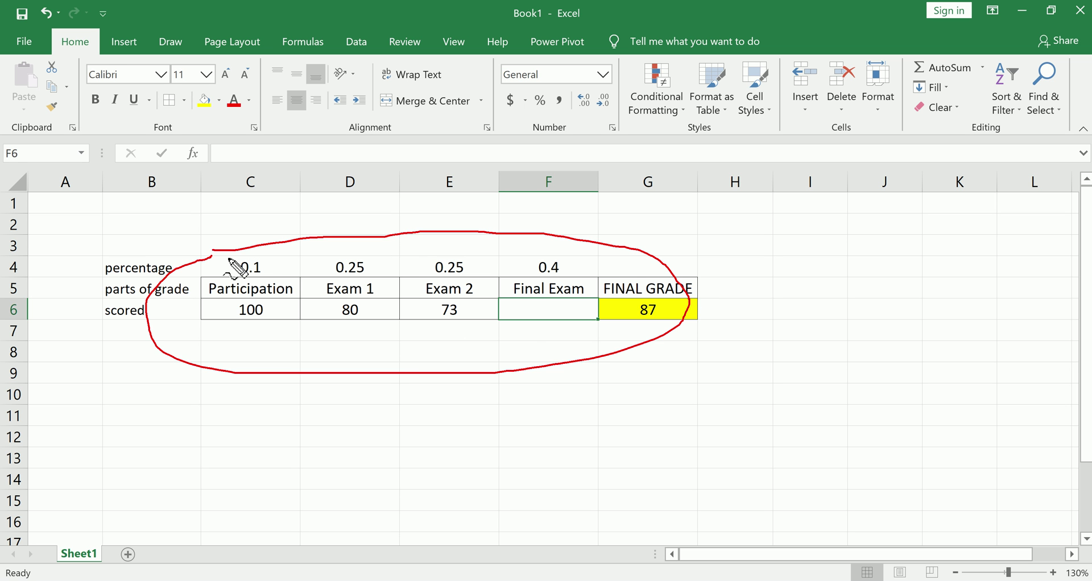
{"action": "mouse_move", "coordinate": [629, 297]}
{"action": "left_mouse_down"}
{"action": "mouse_move", "coordinate": [679, 317]}
{"action": "mouse_move", "coordinate": [619, 323]}
{"action": "mouse_move", "coordinate": [632, 297]}
{"action": "left_mouse_up"}
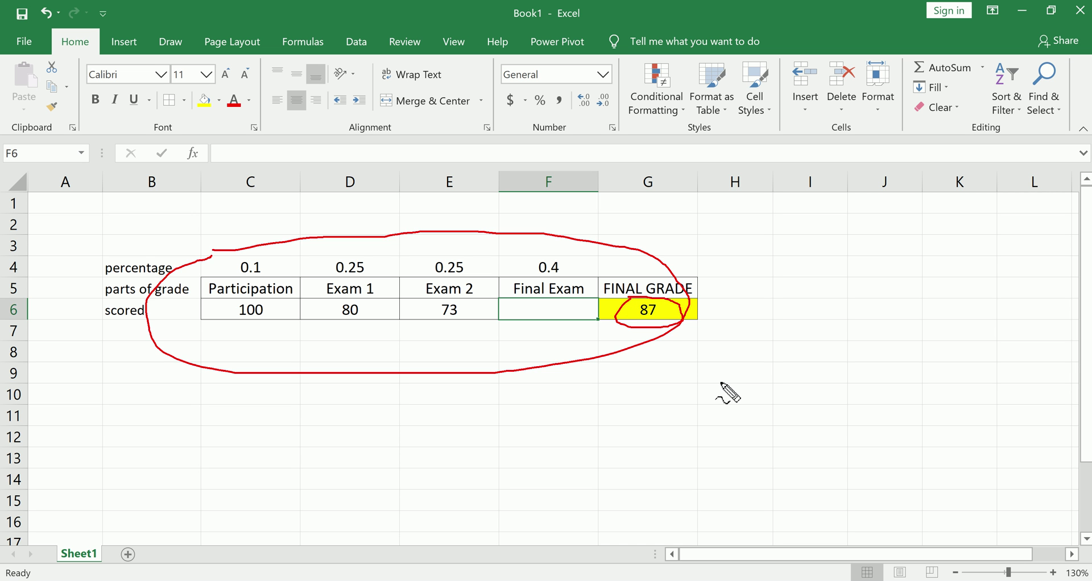
{"action": "key", "text": "Escape"}
{"action": "left_click", "coordinate": [561, 358]}
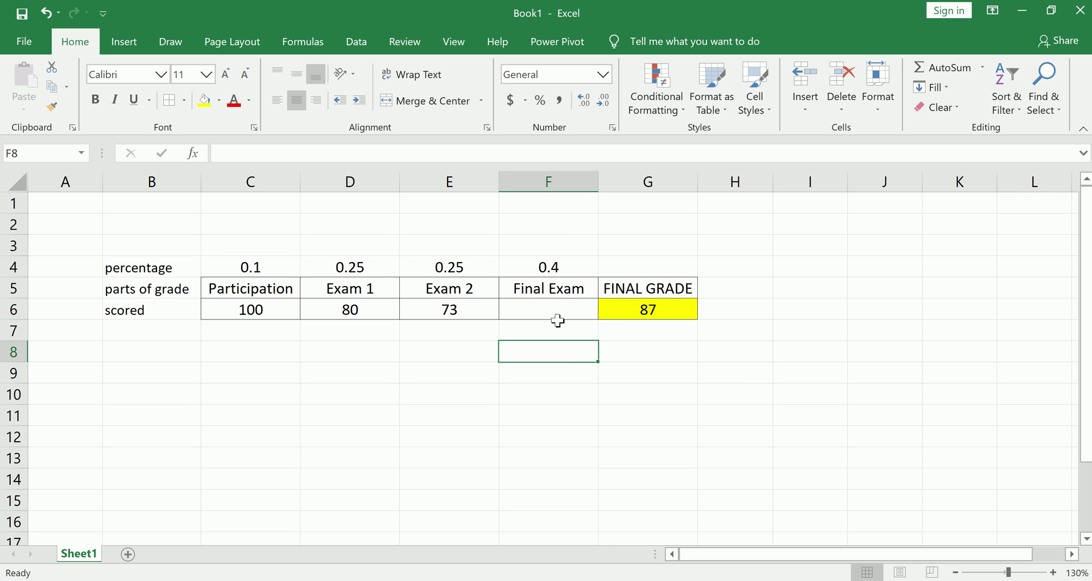
{"action": "left_click", "coordinate": [561, 313]}
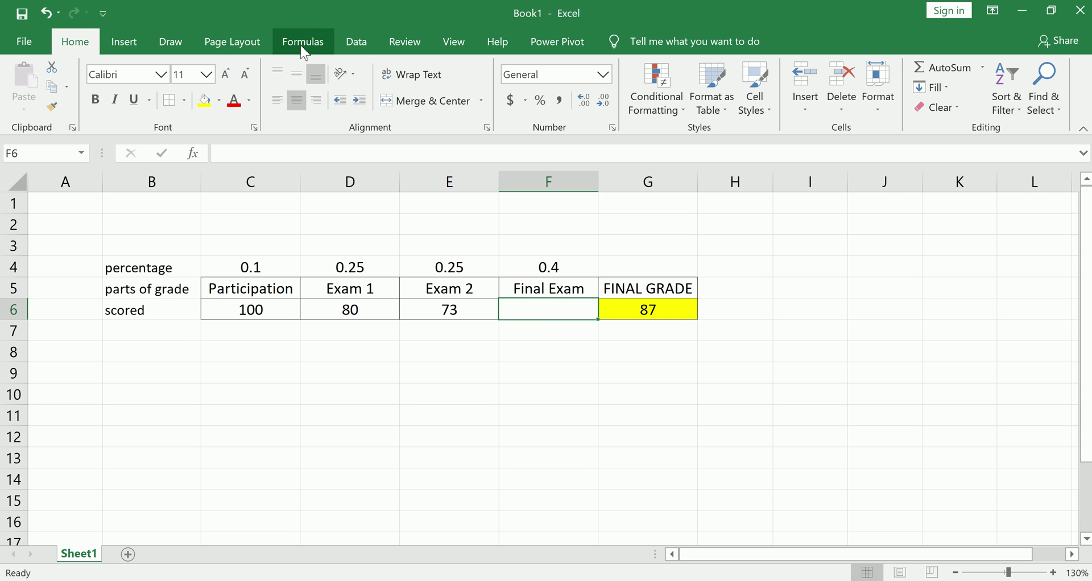
{"action": "left_click", "coordinate": [358, 43]}
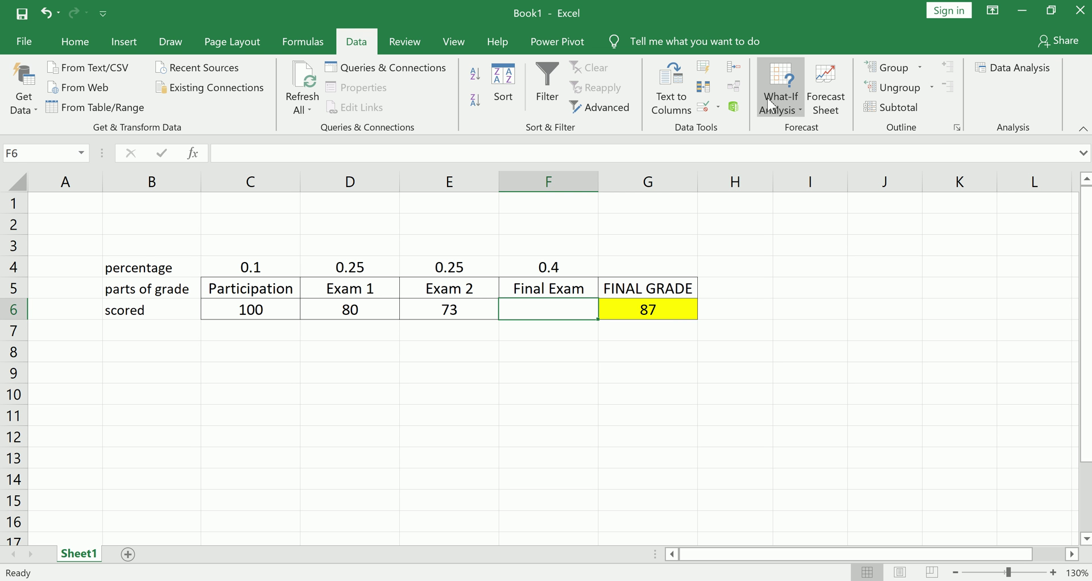
{"action": "mouse_move", "coordinate": [719, 52]}
{"action": "left_mouse_down"}
{"action": "mouse_move", "coordinate": [807, 114]}
{"action": "mouse_move", "coordinate": [784, 73]}
{"action": "left_mouse_up"}
{"action": "left_click", "coordinate": [788, 111]}
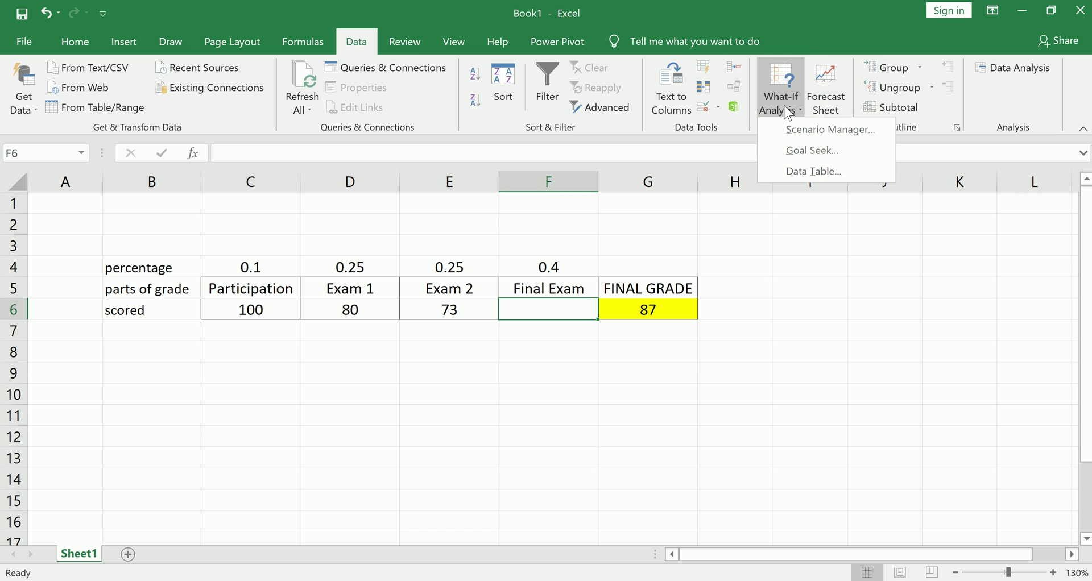
{"action": "left_click", "coordinate": [800, 152]}
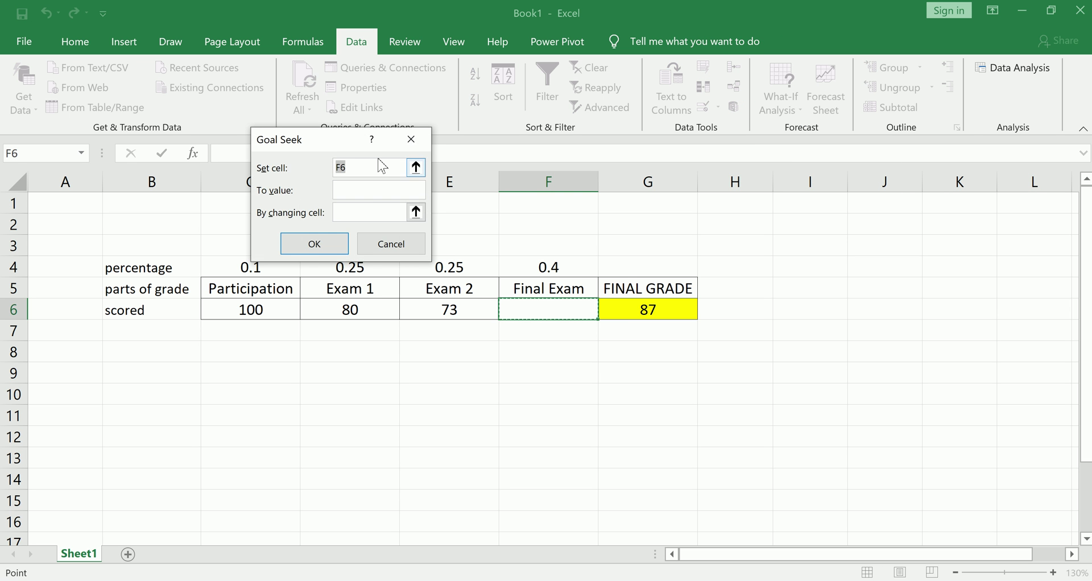
{"action": "left_click_drag", "start_coordinate": [349, 147], "coordinate": [853, 229]}
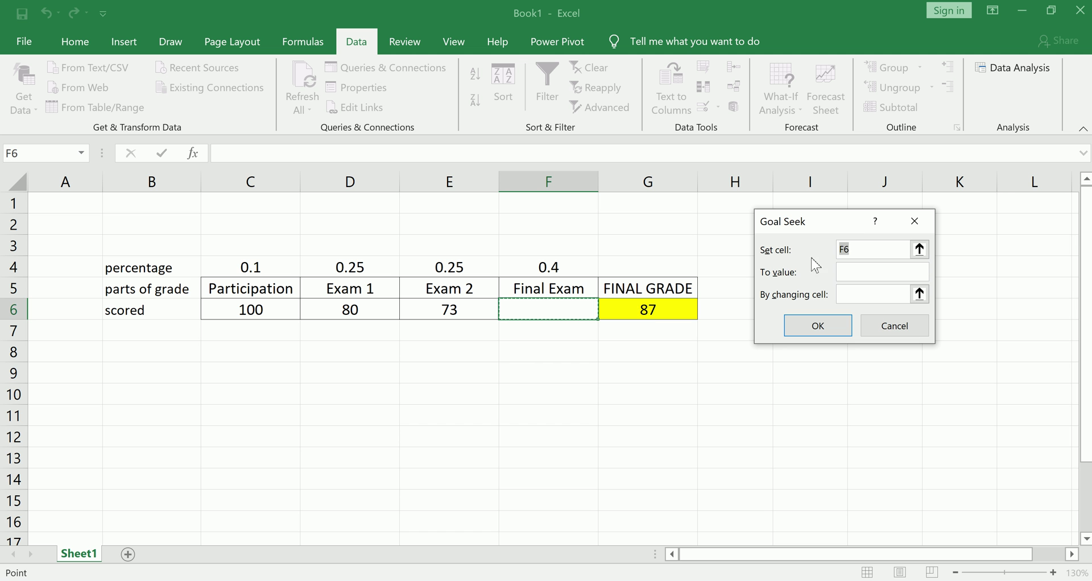
{"action": "left_click", "coordinate": [652, 311]}
{"action": "left_click", "coordinate": [858, 276]}
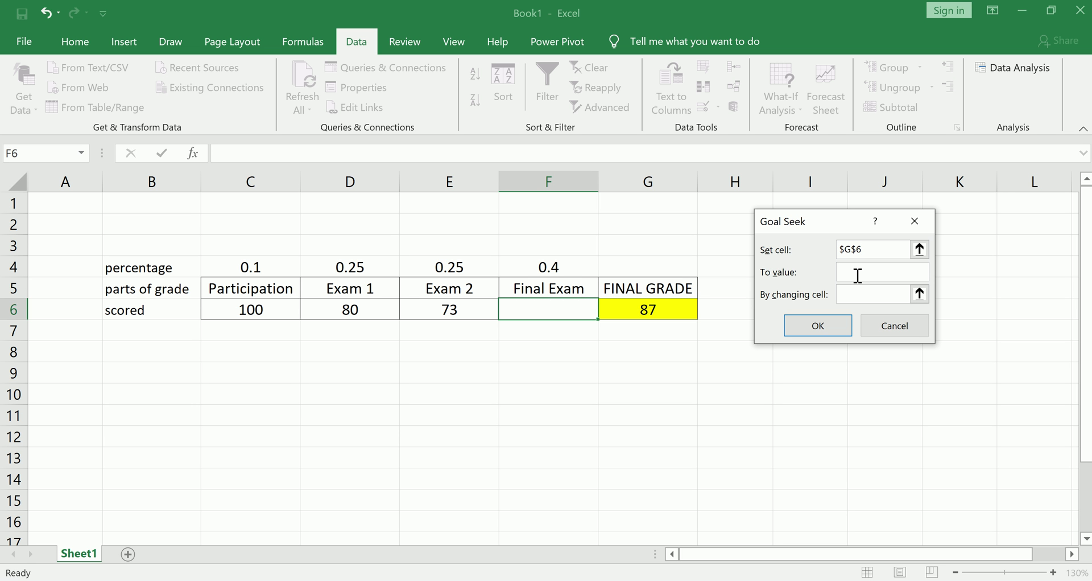
{"action": "type", "text": "87"}
{"action": "left_click", "coordinate": [854, 296]}
{"action": "left_click", "coordinate": [551, 307]}
{"action": "left_click", "coordinate": [894, 332]}
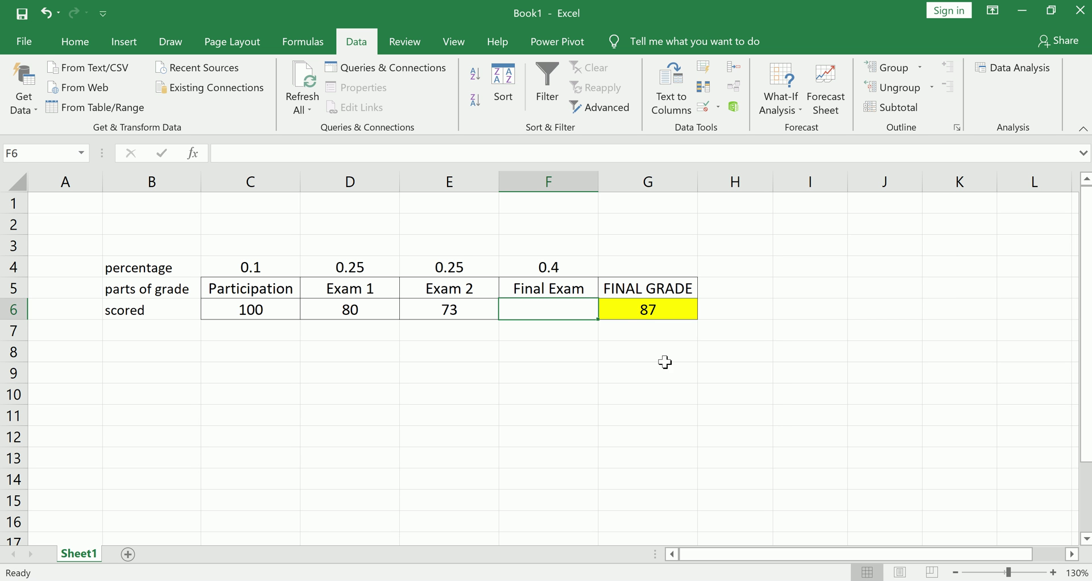
- Enter the formula =SUMPRODUCT(C4:F4,C6:F6) in G6 to calculate the weighted final grade from the percentages and scores
{"action": "left_click", "coordinate": [626, 353]}
{"action": "left_click", "coordinate": [639, 311]}
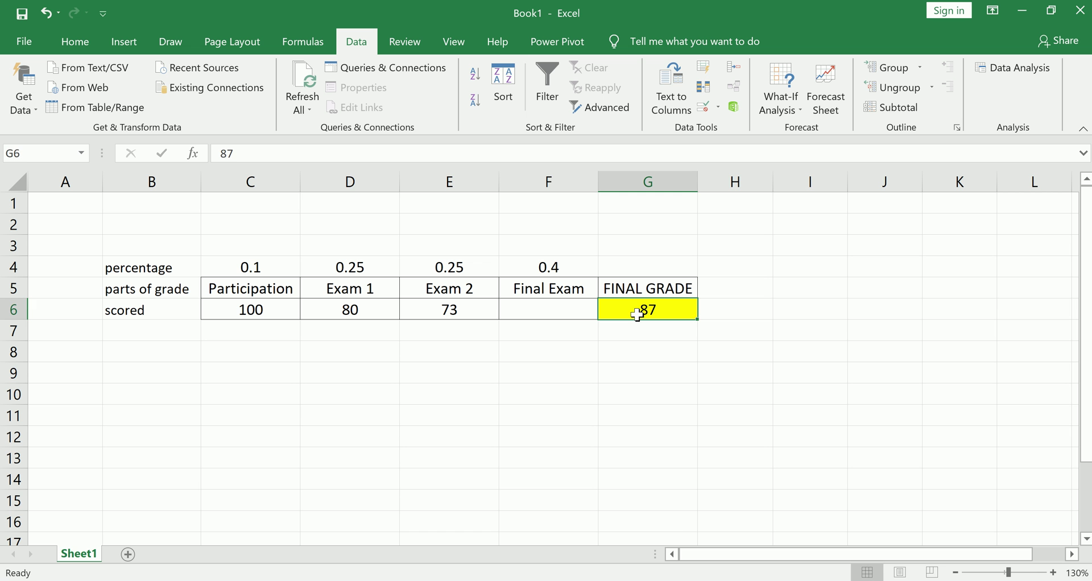
{"action": "type", "text": "="}
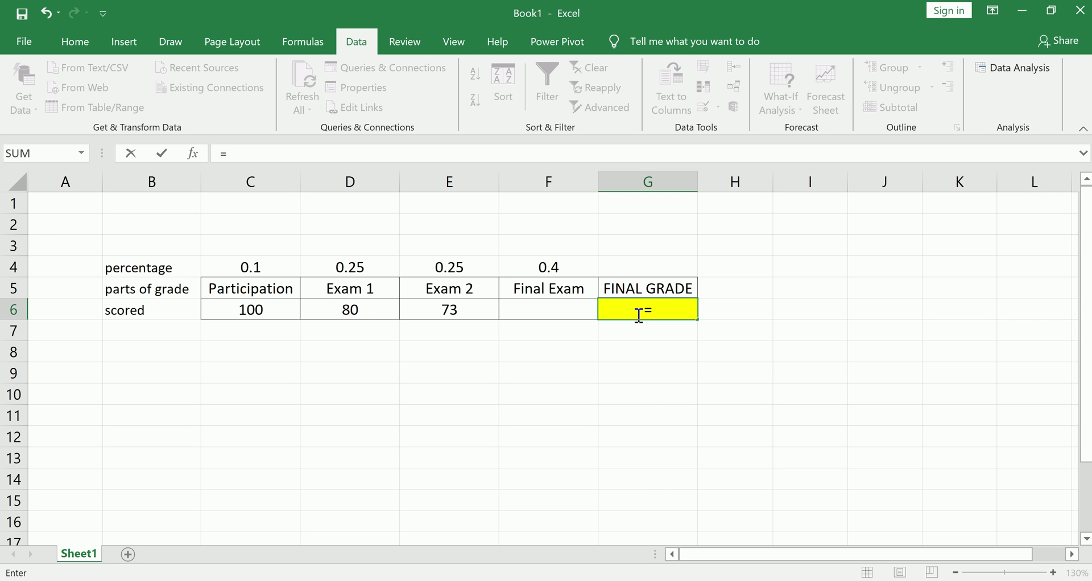
{"action": "type", "text": "sumpro"}
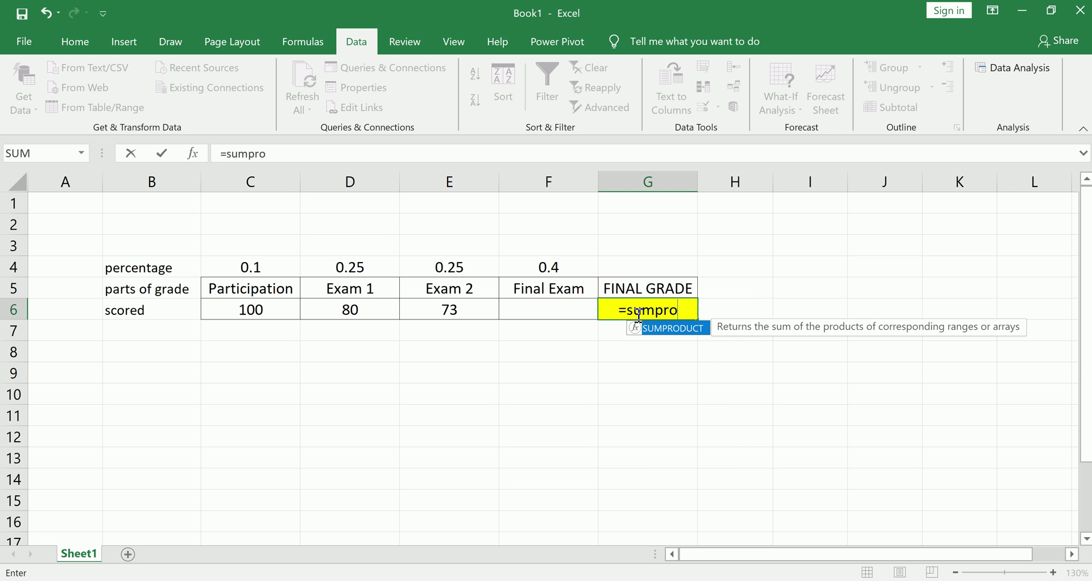
{"action": "type", "text": "duct("}
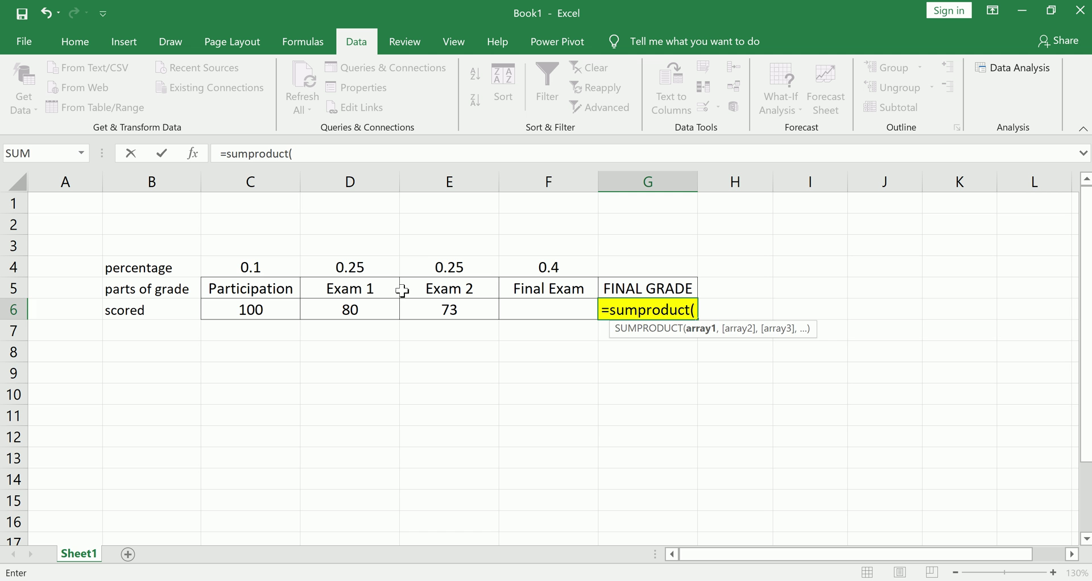
{"action": "left_click_drag", "start_coordinate": [280, 261], "coordinate": [535, 267]}
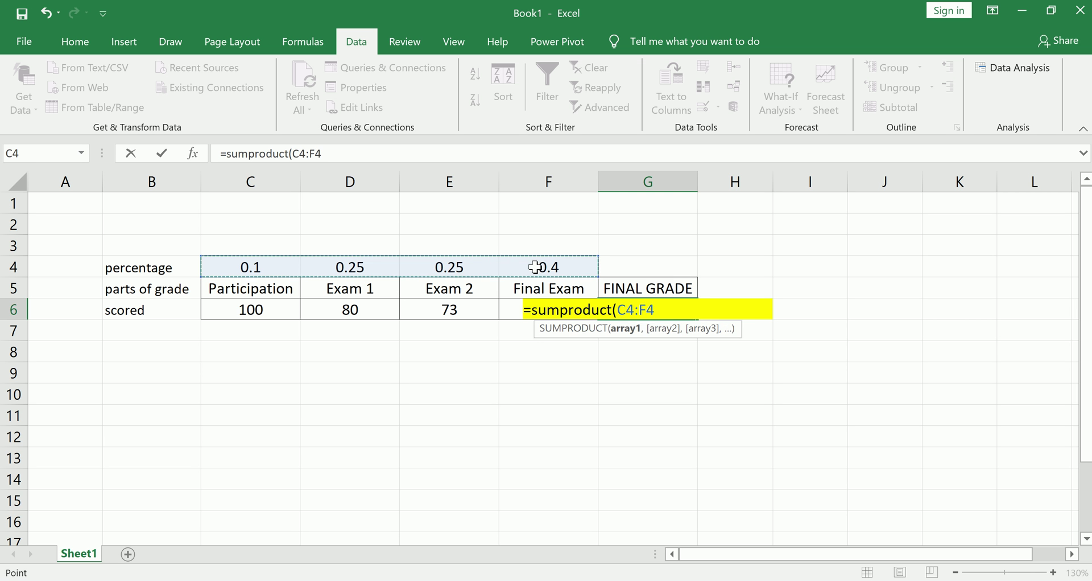
{"action": "type", "text": ","}
{"action": "left_click_drag", "start_coordinate": [291, 312], "coordinate": [509, 310]}
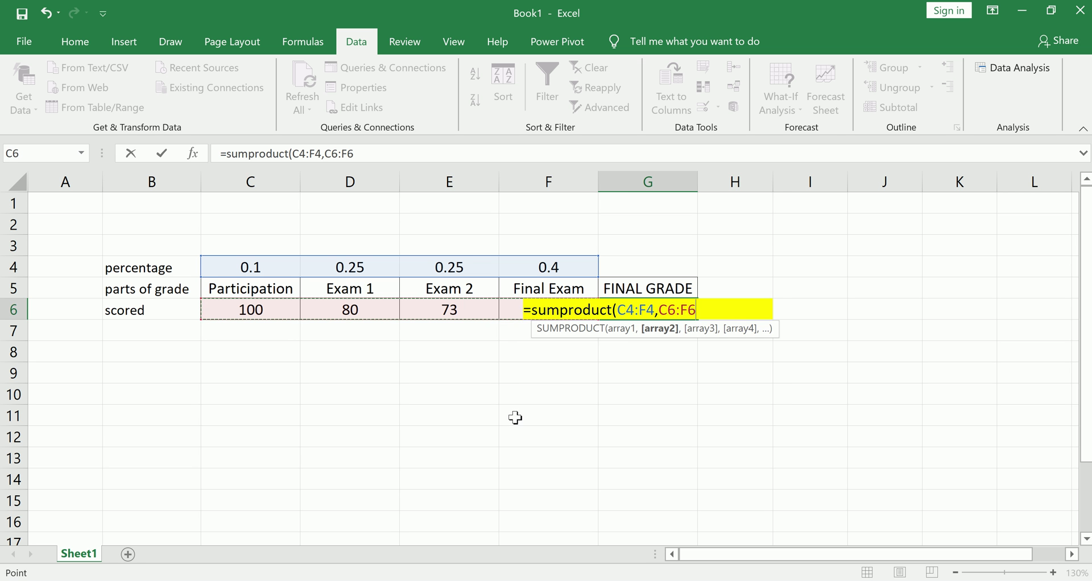
{"action": "key", "text": "Return"}
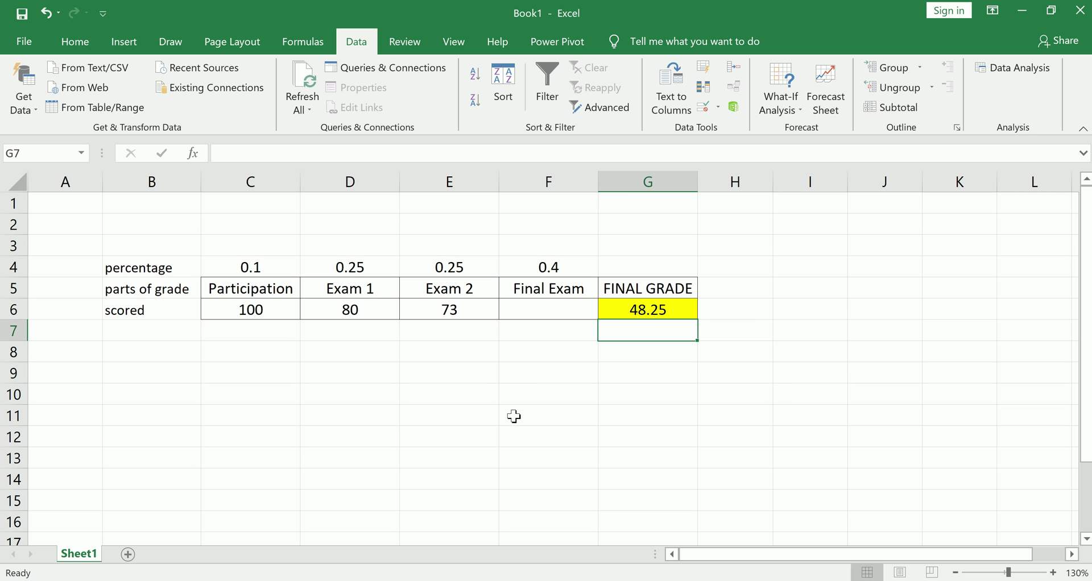
{"action": "left_click", "coordinate": [636, 315]}
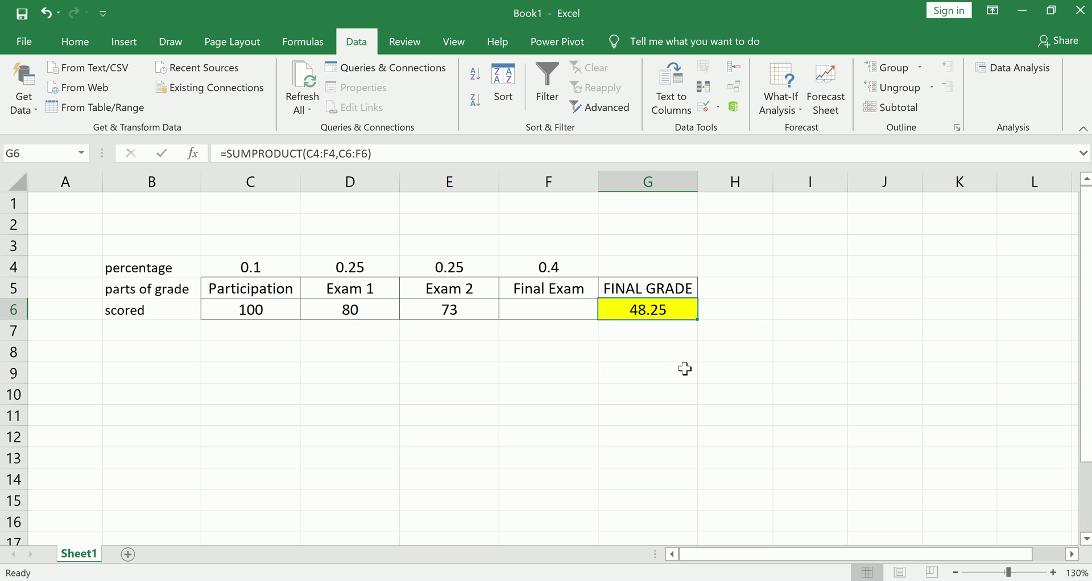
- Test the final grade formula with Final Exam scores of 100, 90 and 75 in F6
{"action": "left_click", "coordinate": [558, 306]}
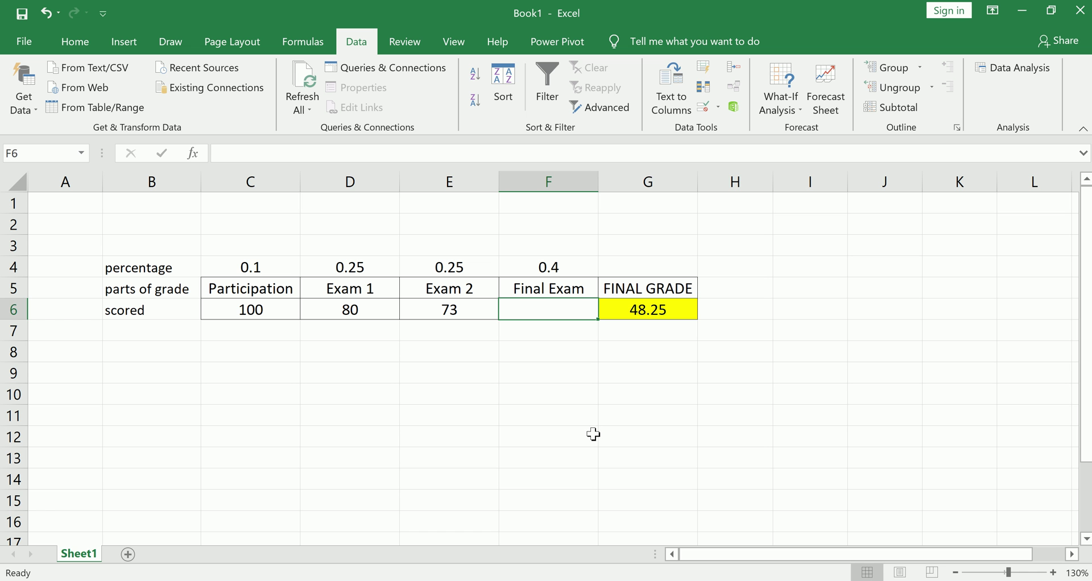
{"action": "type", "text": "100"}
{"action": "key", "text": "Return"}
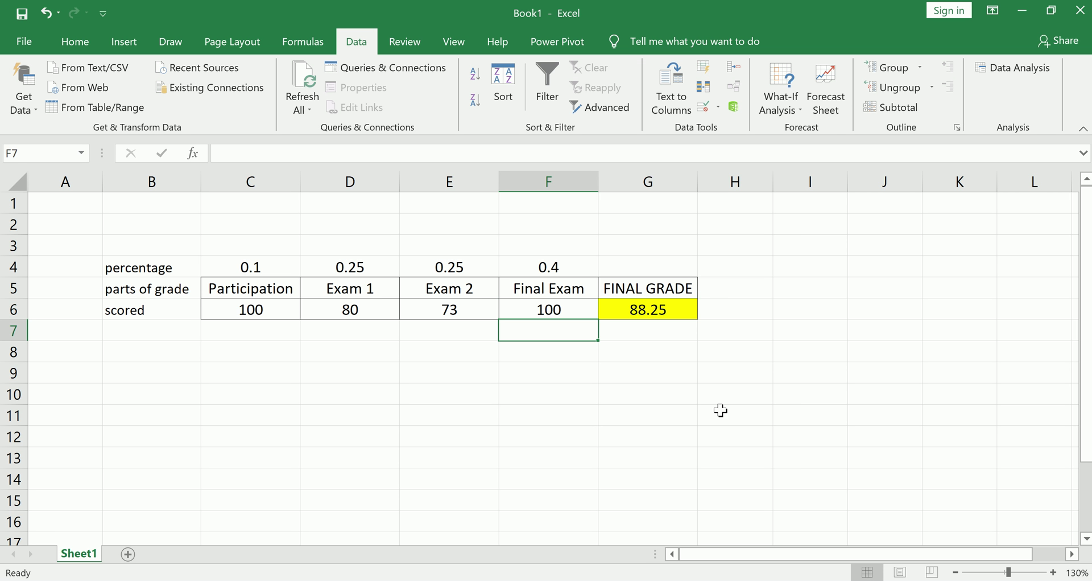
{"action": "left_click", "coordinate": [659, 310]}
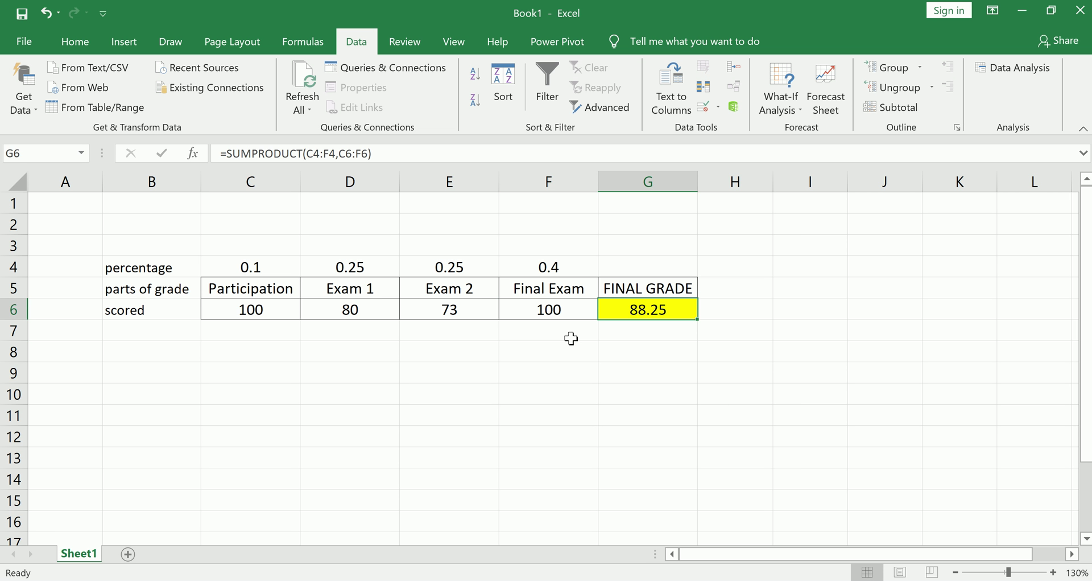
{"action": "left_click", "coordinate": [571, 311]}
{"action": "type", "text": "90"}
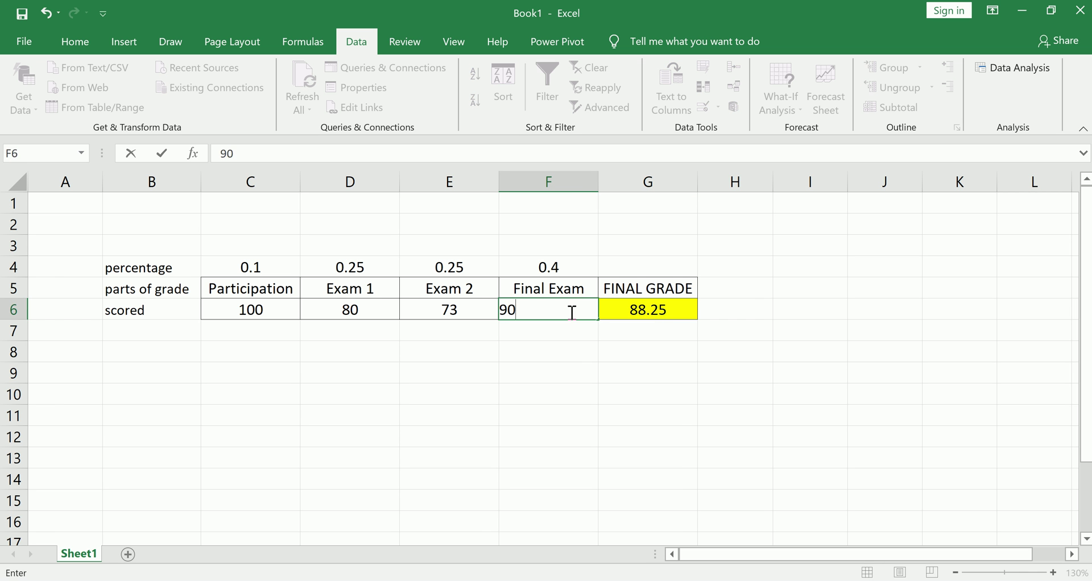
{"action": "key", "text": "Return"}
{"action": "left_click", "coordinate": [570, 311]}
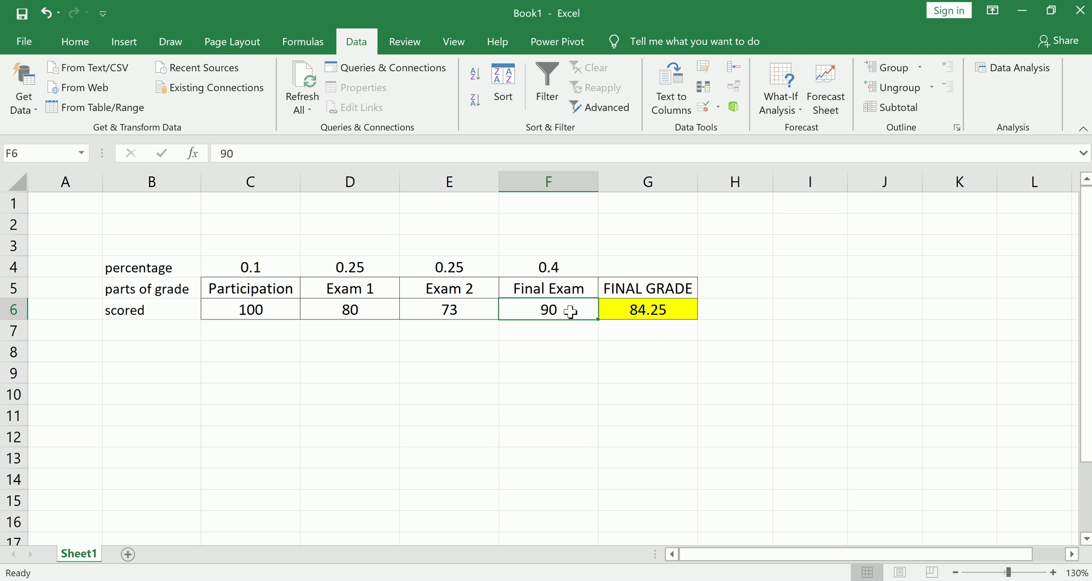
{"action": "type", "text": "75"}
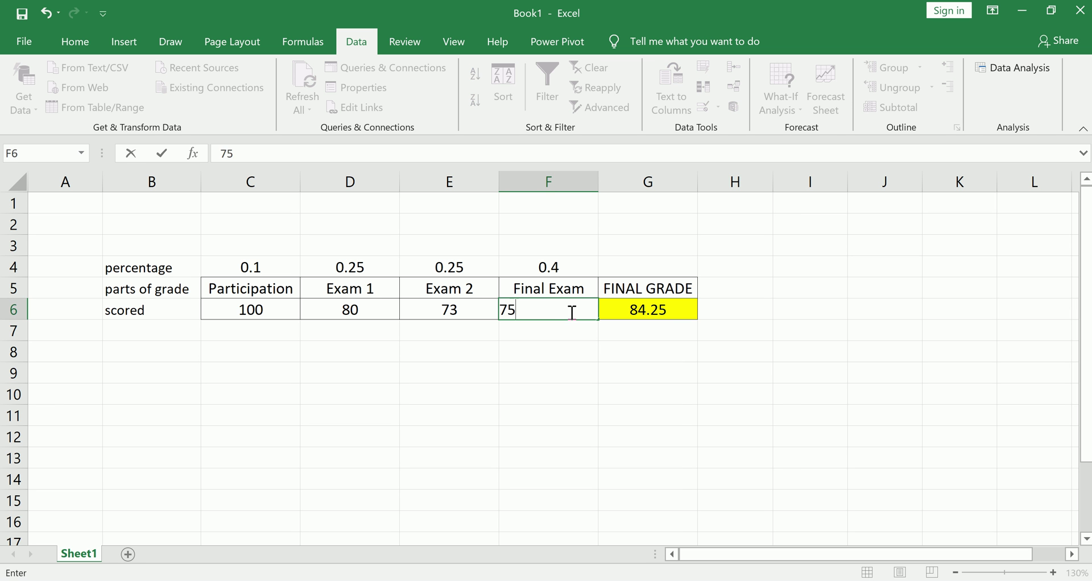
{"action": "key", "text": "Return"}
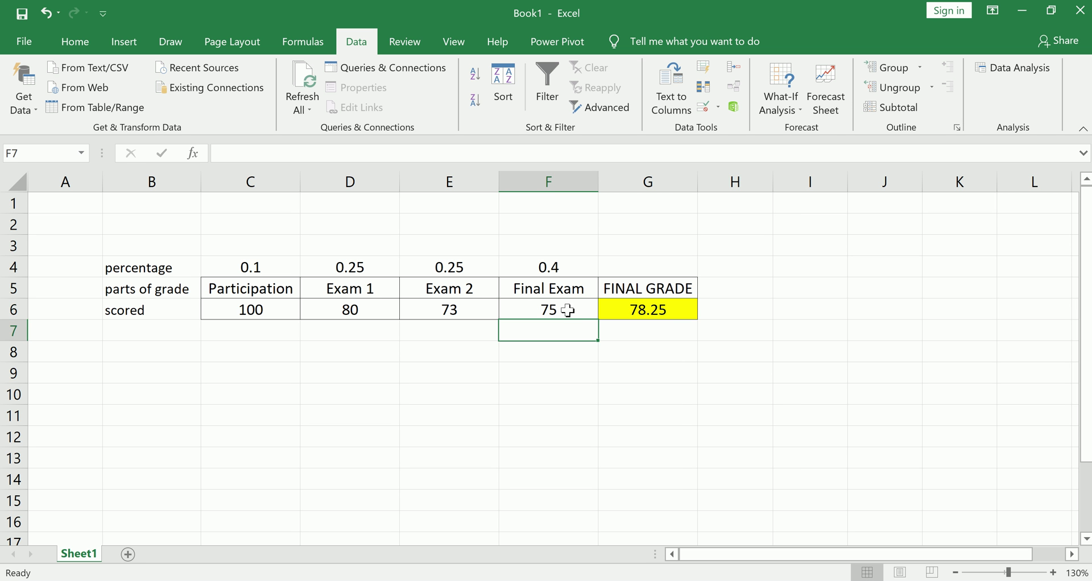
{"action": "left_click", "coordinate": [568, 312]}
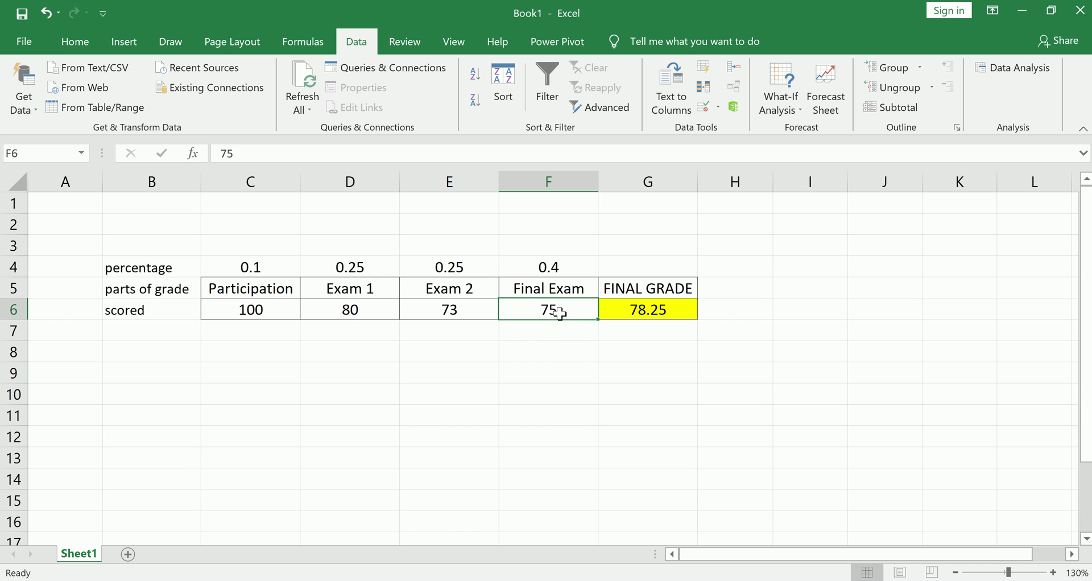
{"action": "mouse_move", "coordinate": [529, 303]}
{"action": "left_mouse_down"}
{"action": "mouse_move", "coordinate": [566, 316]}
{"action": "mouse_move", "coordinate": [555, 329]}
{"action": "mouse_move", "coordinate": [538, 313]}
{"action": "mouse_move", "coordinate": [619, 313]}
{"action": "mouse_move", "coordinate": [610, 321]}
{"action": "left_mouse_up"}
{"action": "key", "text": "Escape"}
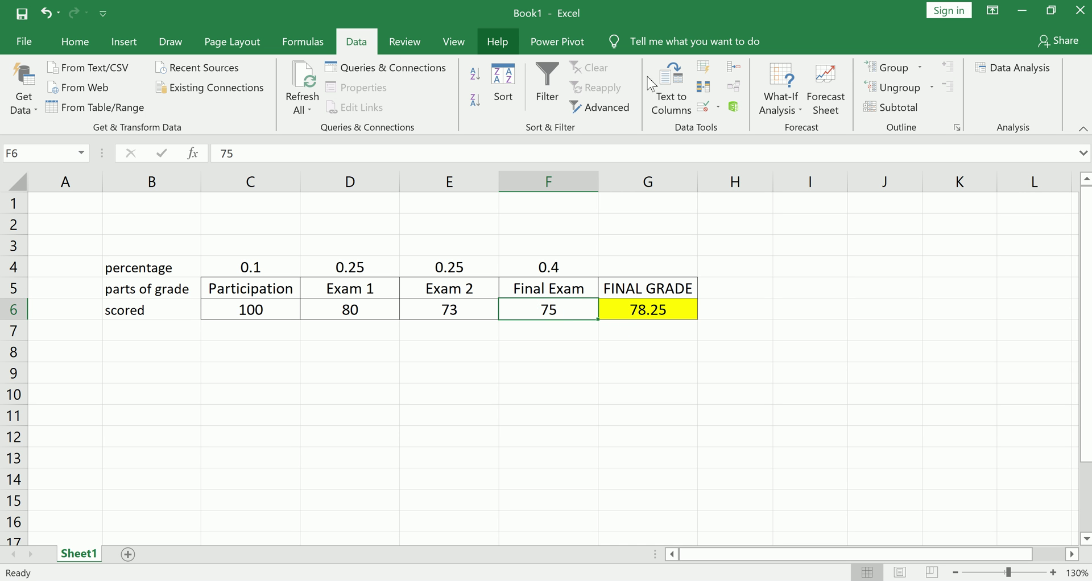
- Run Goal Seek to set the final grade in G6 to 87 by changing the Final Exam score in F6, and keep the solution
{"action": "left_click", "coordinate": [797, 111]}
{"action": "left_click", "coordinate": [814, 151]}
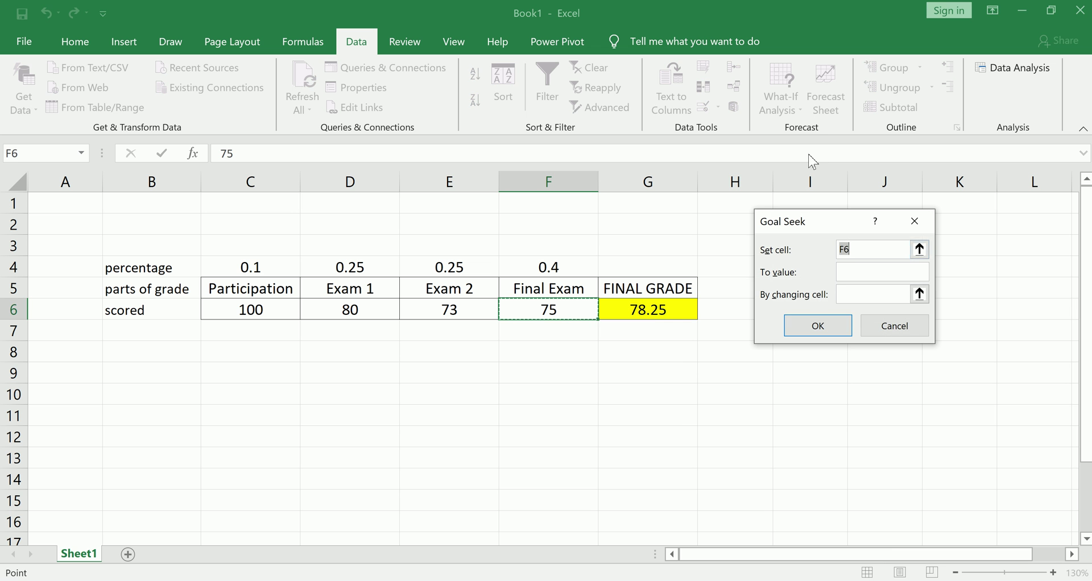
{"action": "left_click", "coordinate": [665, 309]}
{"action": "left_click", "coordinate": [841, 273]}
{"action": "type", "text": "87"}
{"action": "left_click", "coordinate": [866, 294]}
{"action": "left_click", "coordinate": [578, 309]}
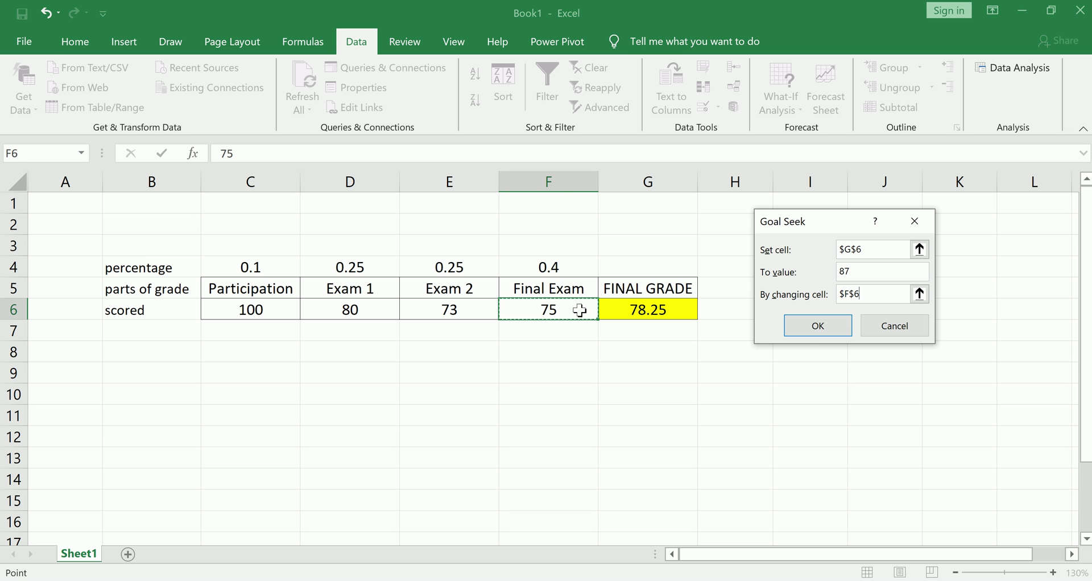
{"action": "left_click", "coordinate": [808, 331]}
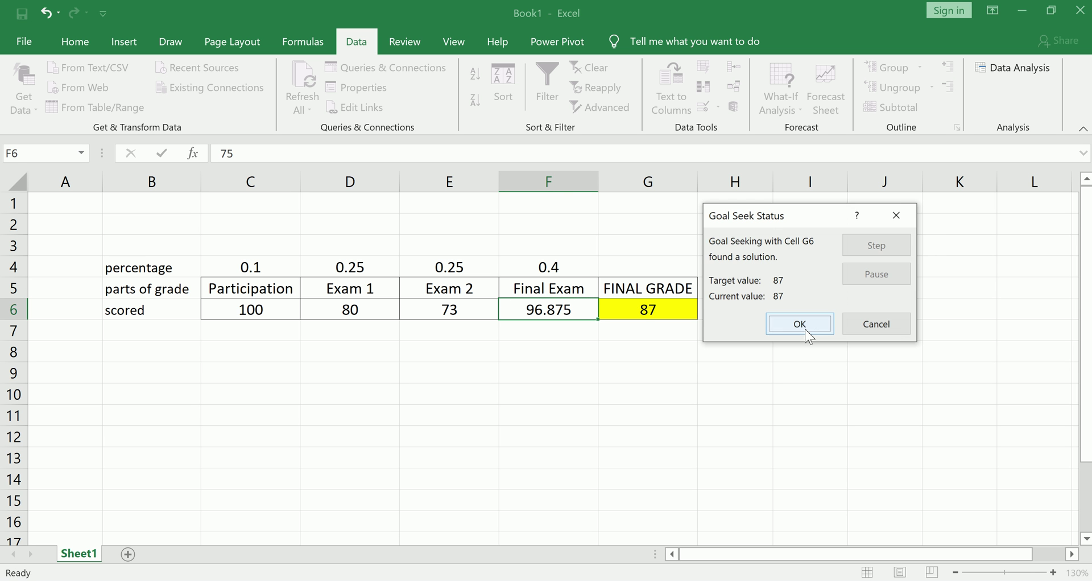
{"action": "left_click", "coordinate": [806, 329]}
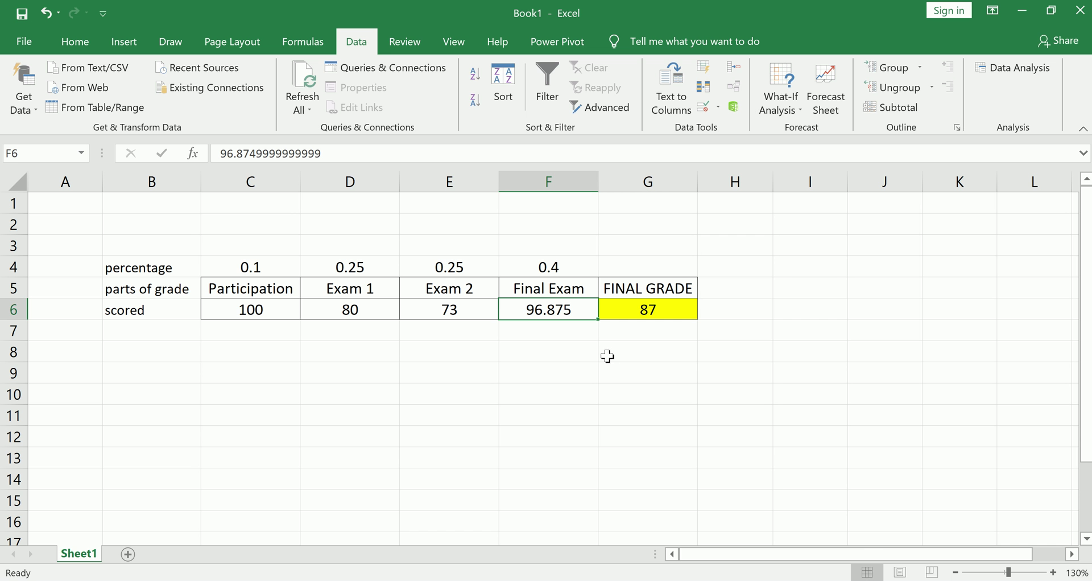
{"action": "mouse_move", "coordinate": [520, 308]}
{"action": "left_mouse_down"}
{"action": "mouse_move", "coordinate": [573, 298]}
{"action": "mouse_move", "coordinate": [566, 325]}
{"action": "mouse_move", "coordinate": [527, 327]}
{"action": "mouse_move", "coordinate": [521, 308]}
{"action": "left_mouse_up"}
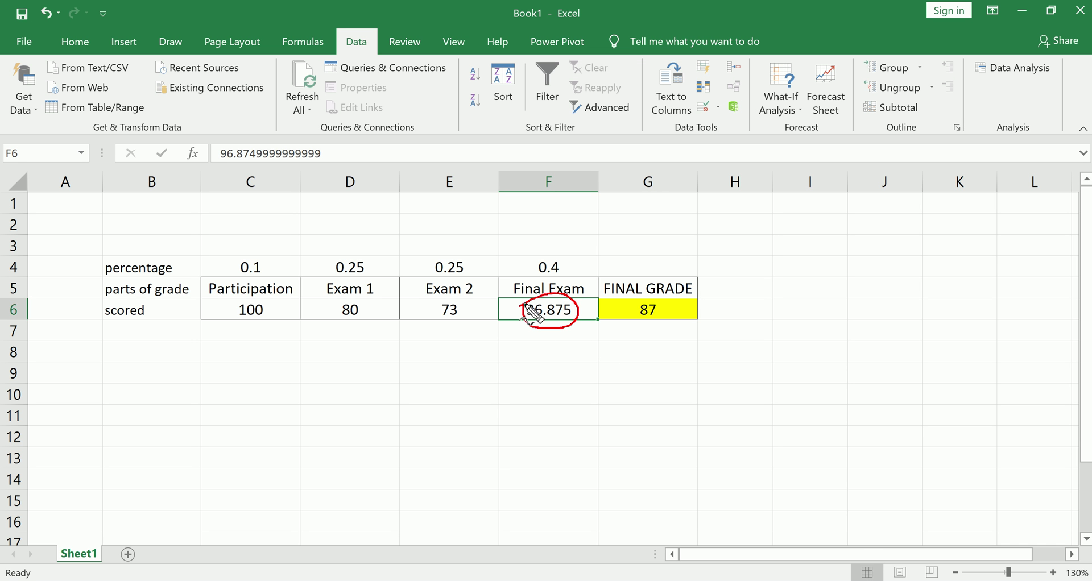
{"action": "mouse_move", "coordinate": [211, 263]}
{"action": "left_mouse_down"}
{"action": "mouse_move", "coordinate": [476, 243]}
{"action": "mouse_move", "coordinate": [603, 320]}
{"action": "mouse_move", "coordinate": [533, 356]}
{"action": "mouse_move", "coordinate": [238, 354]}
{"action": "mouse_move", "coordinate": [206, 294]}
{"action": "mouse_move", "coordinate": [223, 248]}
{"action": "left_mouse_up"}
{"action": "mouse_move", "coordinate": [630, 306]}
{"action": "left_mouse_down"}
{"action": "mouse_move", "coordinate": [647, 297]}
{"action": "mouse_move", "coordinate": [662, 316]}
{"action": "mouse_move", "coordinate": [637, 325]}
{"action": "mouse_move", "coordinate": [648, 310]}
{"action": "left_mouse_up"}
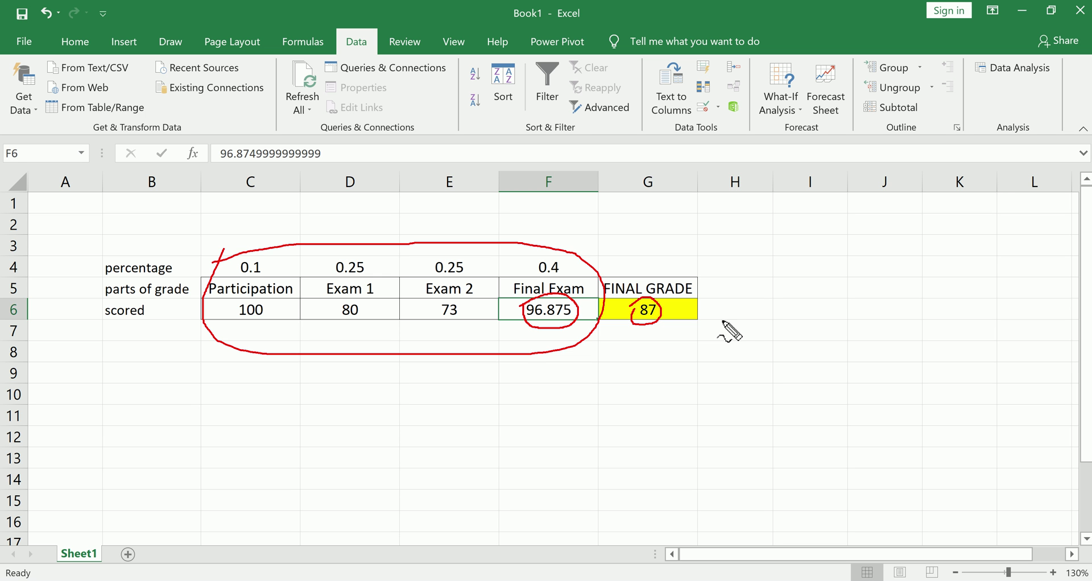
{"action": "key", "text": "Escape"}
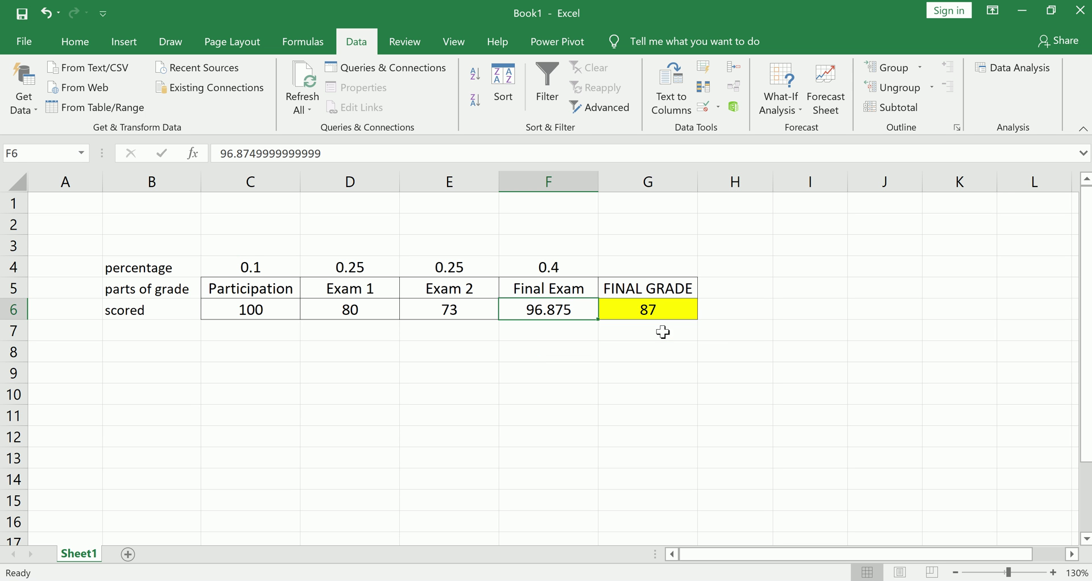
- Inspect the final grade formula in G6 and the ranges it references
{"action": "left_click", "coordinate": [647, 307]}
{"action": "left_click", "coordinate": [378, 153]}
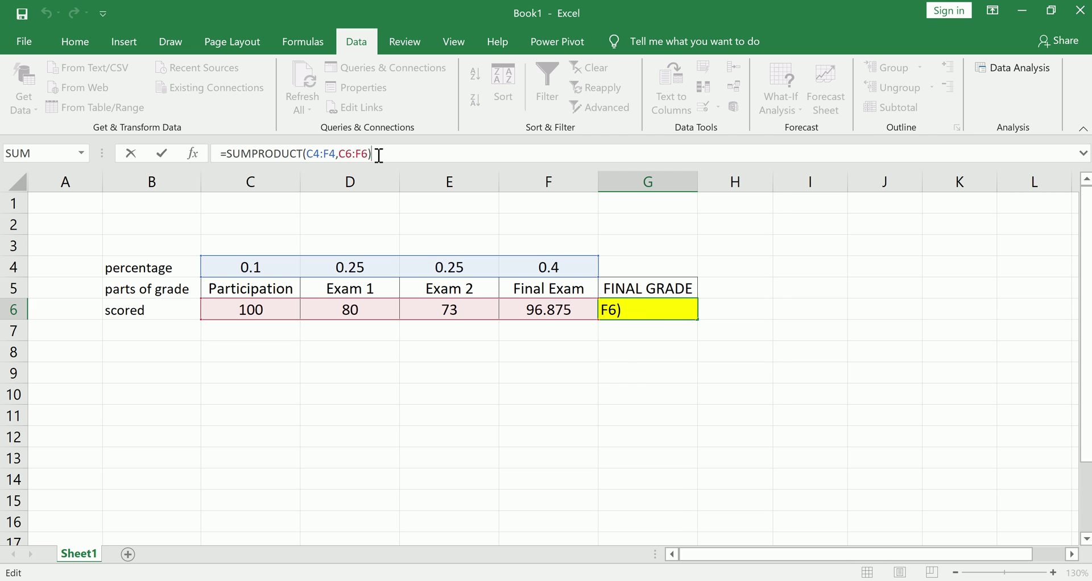
- Enter the formula =C4*C6+D4*D6+E4*E6+F4*F6 in G8 to cross-check the weighted final grade
{"action": "left_click", "coordinate": [623, 351]}
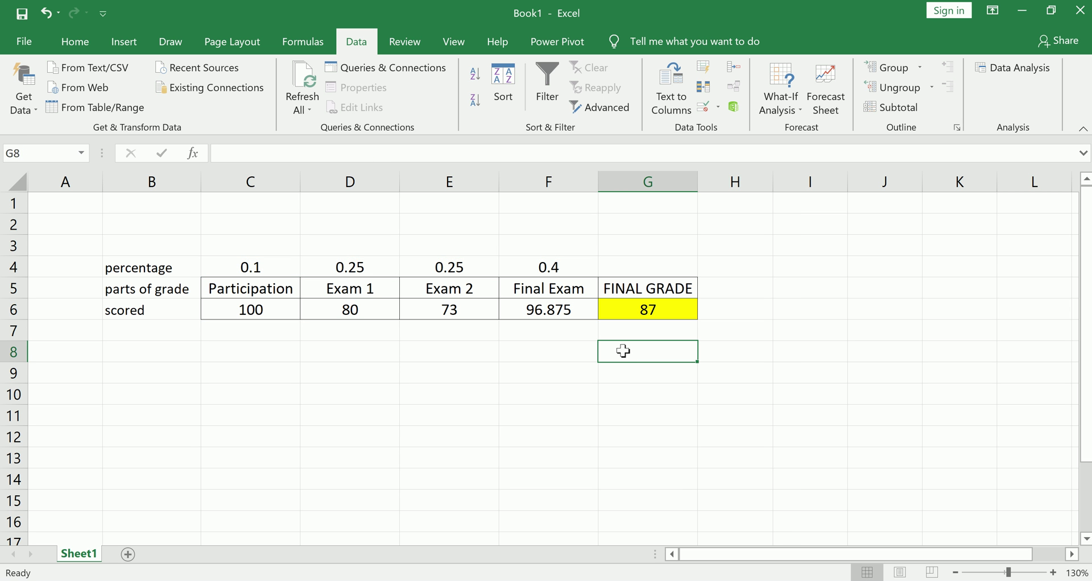
{"action": "type", "text": "="}
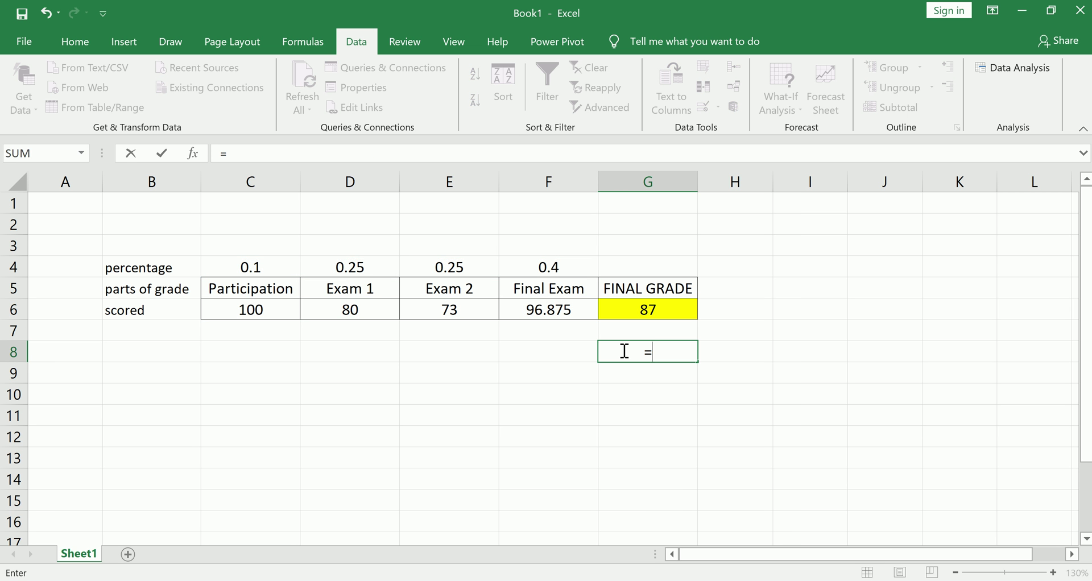
{"action": "left_click", "coordinate": [267, 269]}
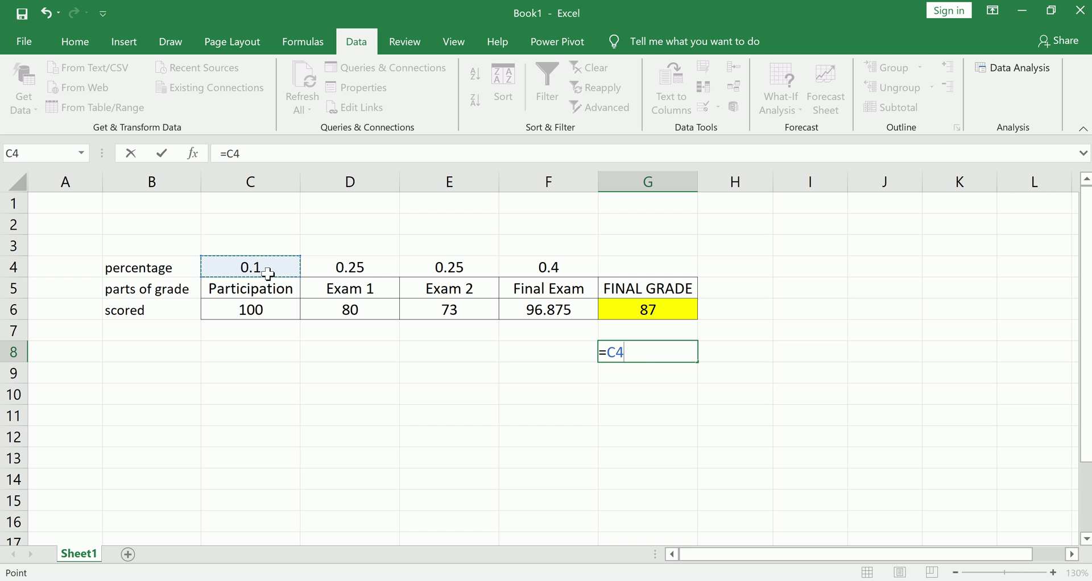
{"action": "type", "text": "*"}
{"action": "left_click", "coordinate": [258, 308]}
{"action": "type", "text": "+"}
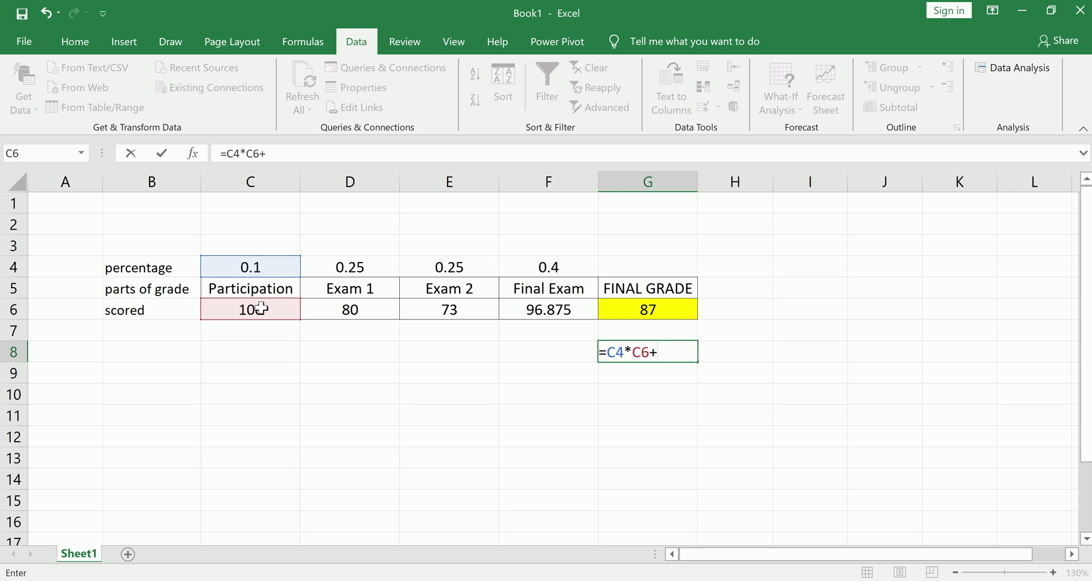
{"action": "left_click", "coordinate": [332, 271]}
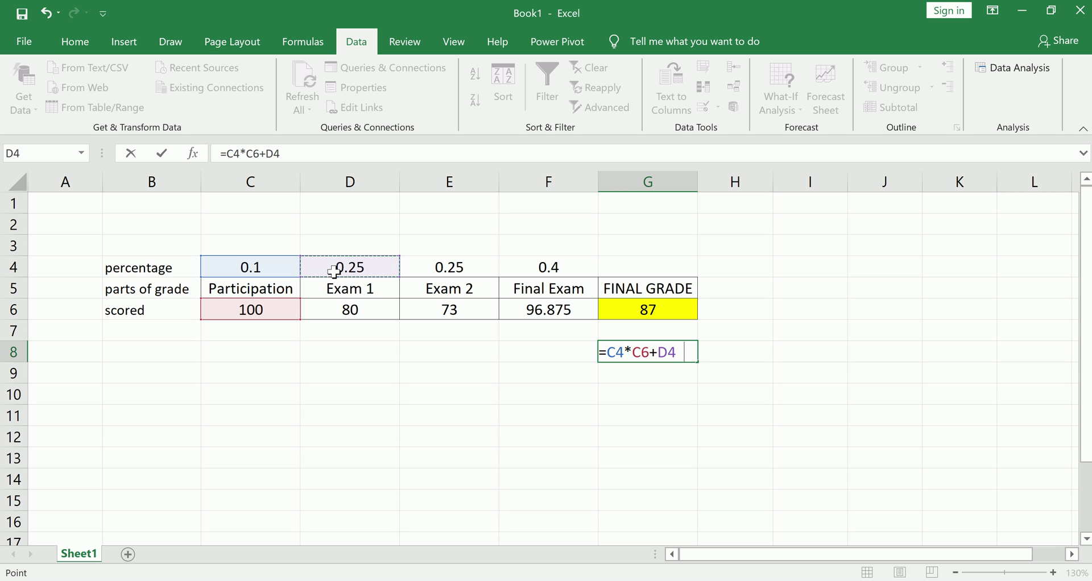
{"action": "type", "text": "*"}
{"action": "left_click", "coordinate": [347, 308]}
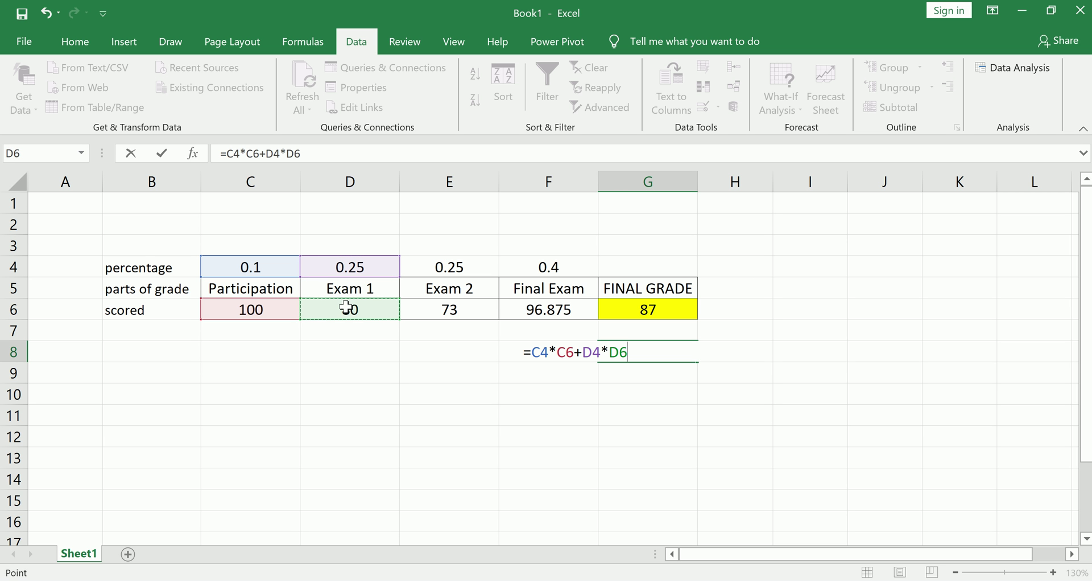
{"action": "type", "text": "+"}
{"action": "left_click", "coordinate": [441, 268]}
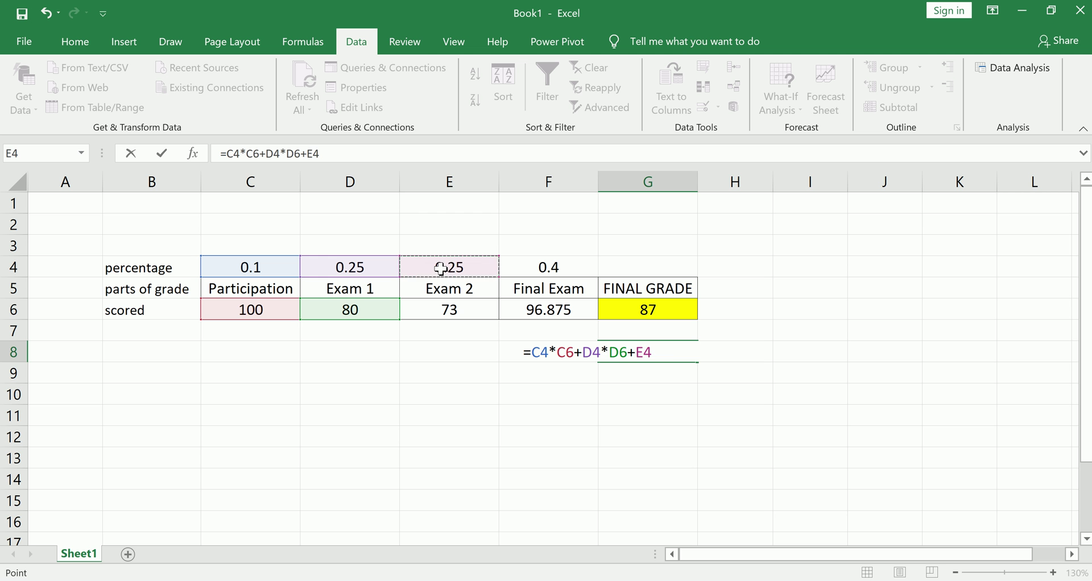
{"action": "type", "text": "*"}
{"action": "left_click", "coordinate": [444, 312]}
{"action": "type", "text": "+"}
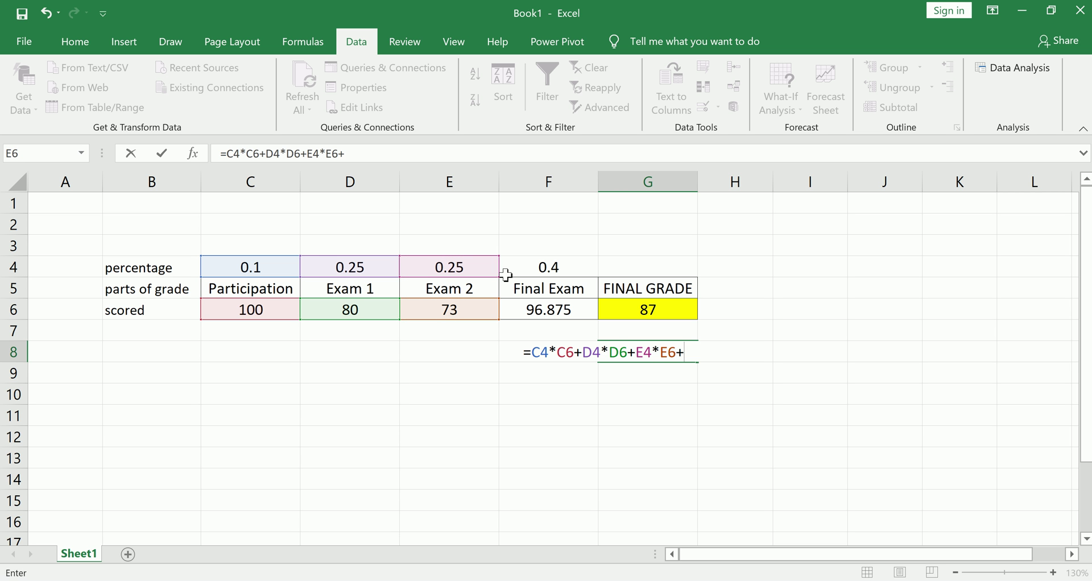
{"action": "left_click", "coordinate": [516, 269]}
{"action": "type", "text": "*"}
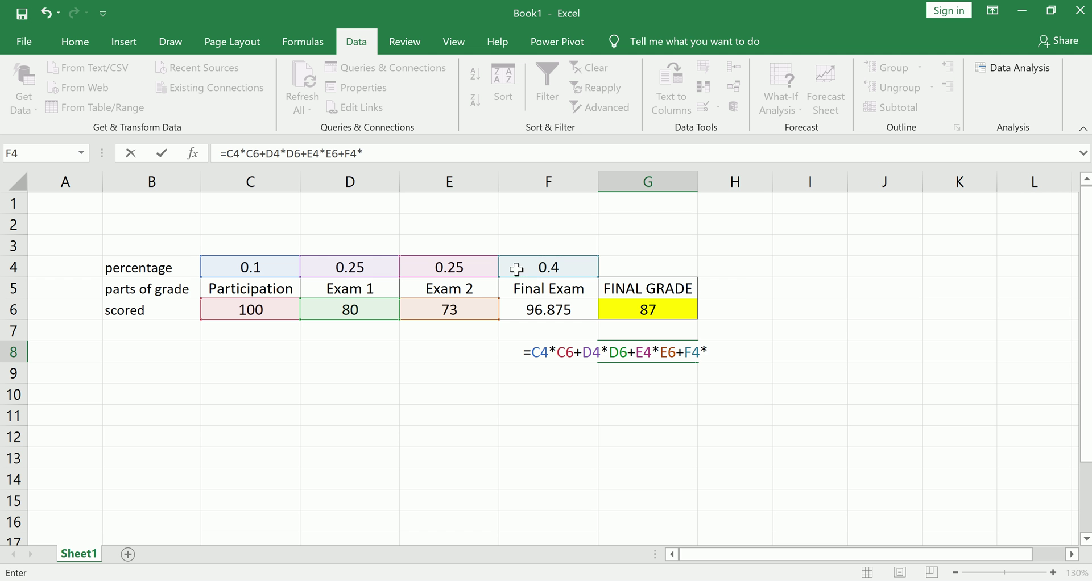
{"action": "left_click", "coordinate": [517, 311]}
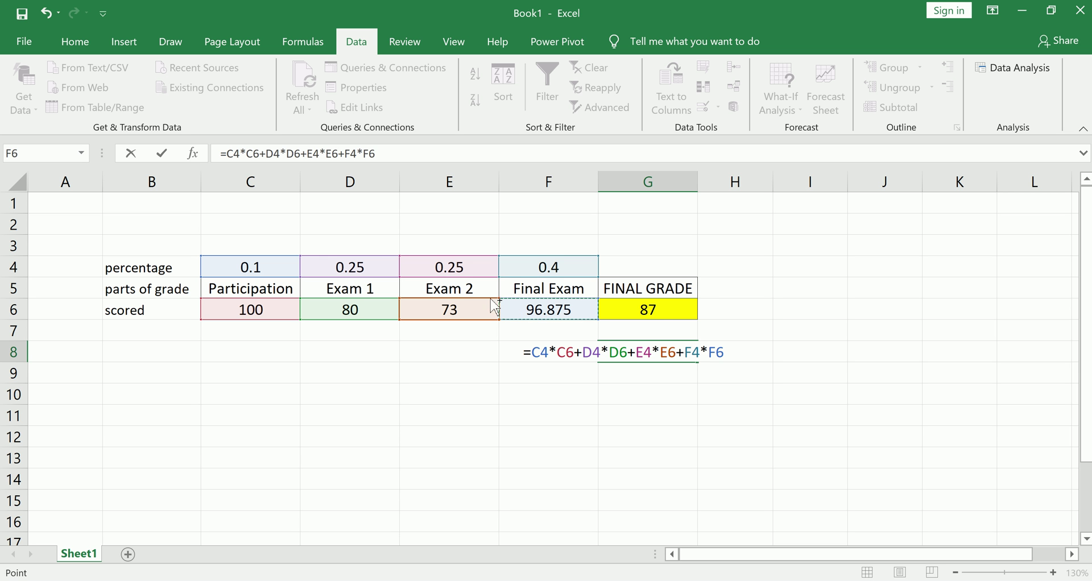
{"action": "mouse_move", "coordinate": [522, 345]}
{"action": "left_mouse_down"}
{"action": "mouse_move", "coordinate": [726, 346]}
{"action": "mouse_move", "coordinate": [714, 383]}
{"action": "mouse_move", "coordinate": [520, 366]}
{"action": "mouse_move", "coordinate": [508, 343]}
{"action": "left_mouse_up"}
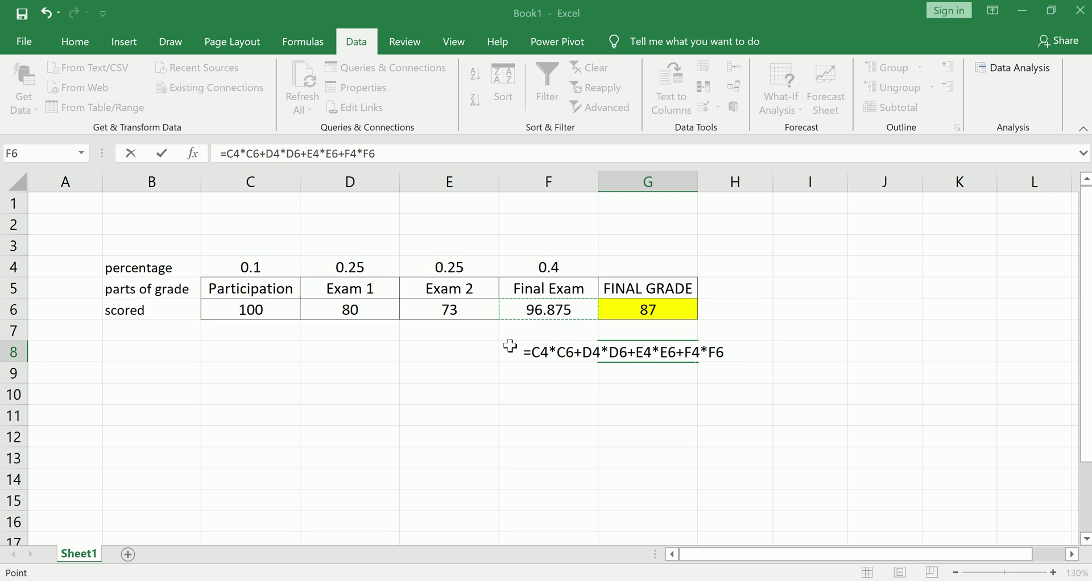
{"action": "key", "text": "Return"}
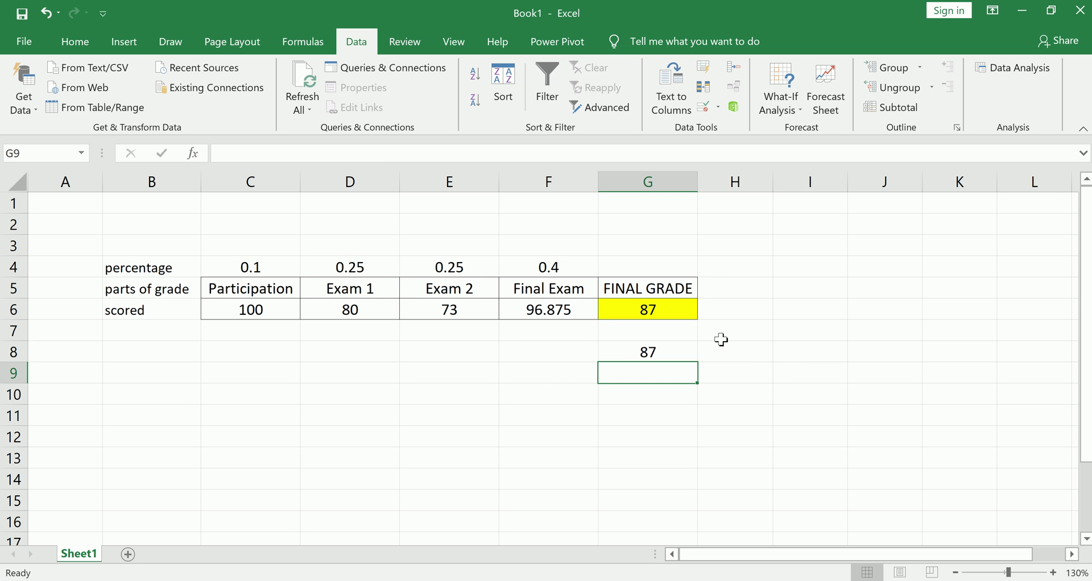
{"action": "mouse_move", "coordinate": [645, 322]}
{"action": "left_mouse_down"}
{"action": "mouse_move", "coordinate": [650, 335]}
{"action": "mouse_move", "coordinate": [649, 298]}
{"action": "mouse_move", "coordinate": [651, 325]}
{"action": "mouse_move", "coordinate": [639, 305]}
{"action": "mouse_move", "coordinate": [650, 312]}
{"action": "left_mouse_up"}
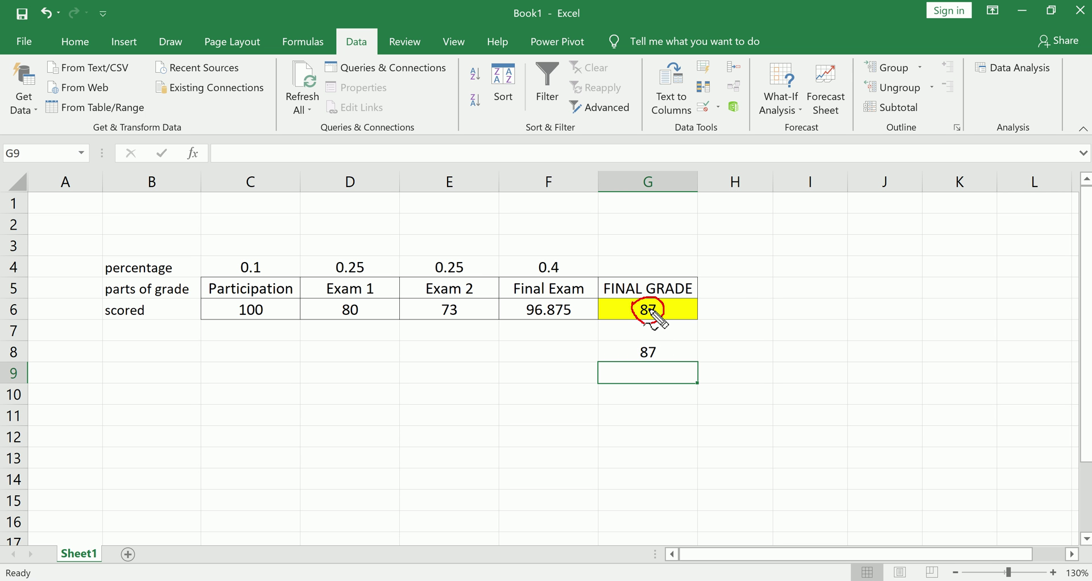